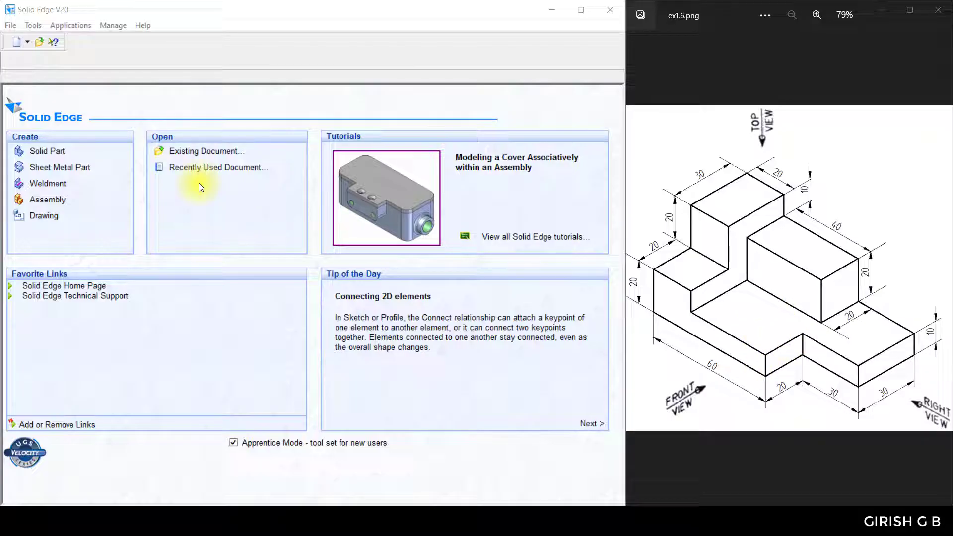
- Create a new Solid Part document and start a sketch on the Top (xy) reference plane
click(54, 153)
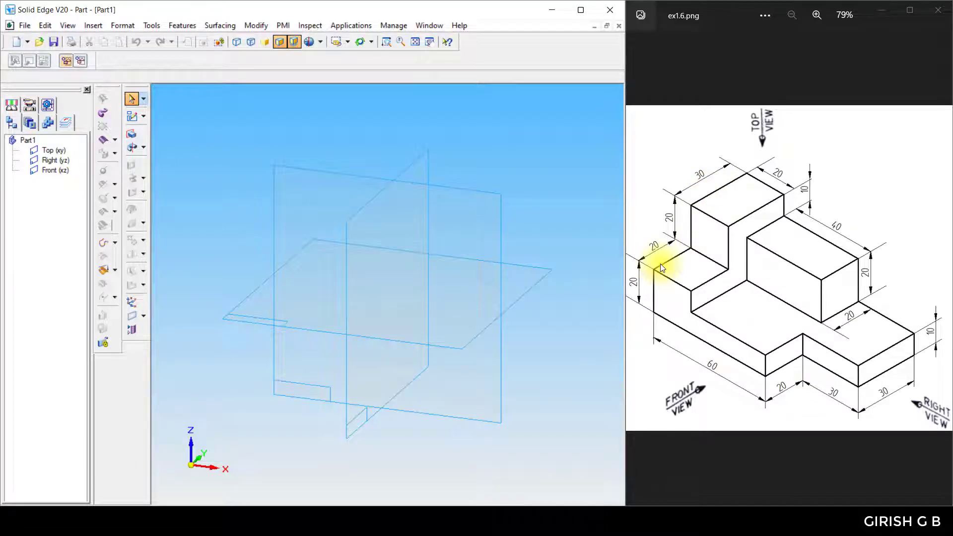
click(130, 118)
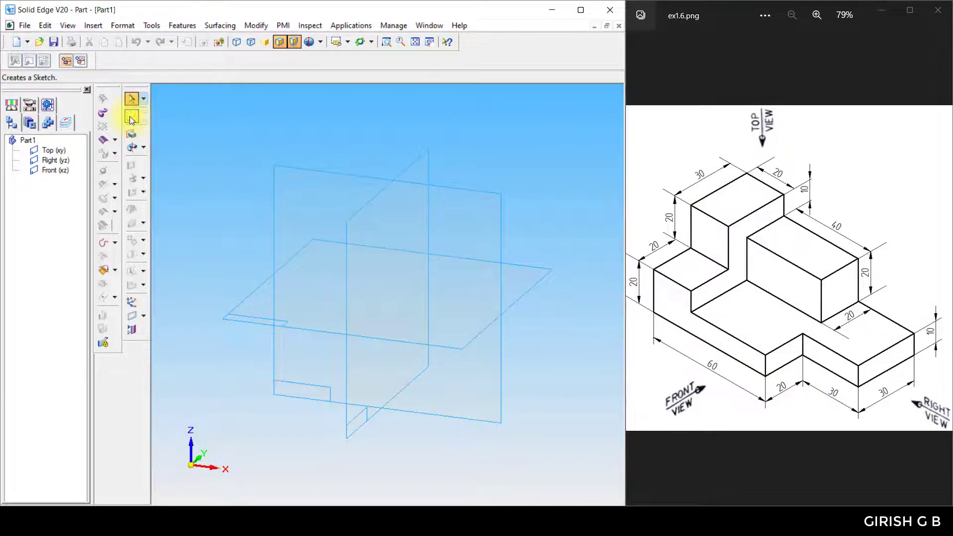
click(535, 282)
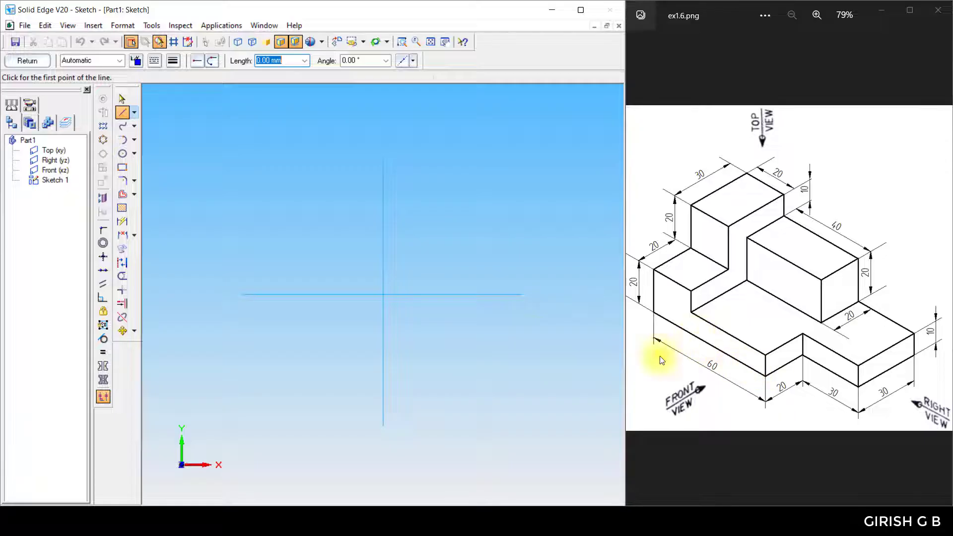
- Draw the first profile lines from the origin: 60 mm base, 20 mm rise, 30 mm step
click(383, 294)
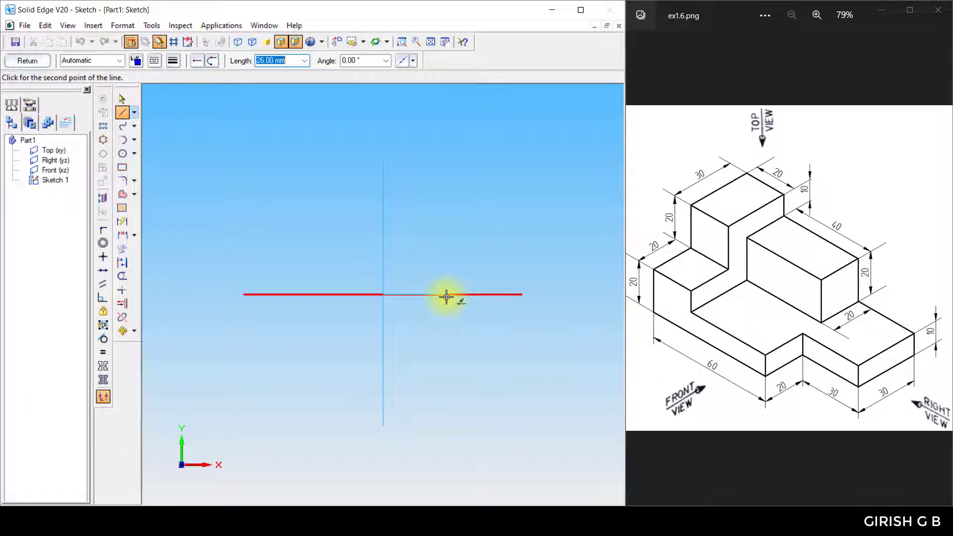
key(Tab)
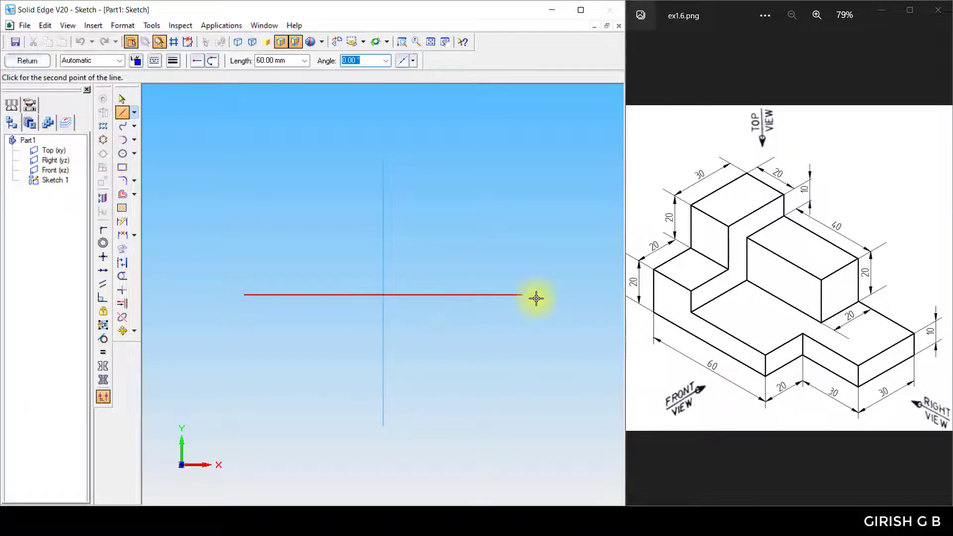
text(20)
key(Return)
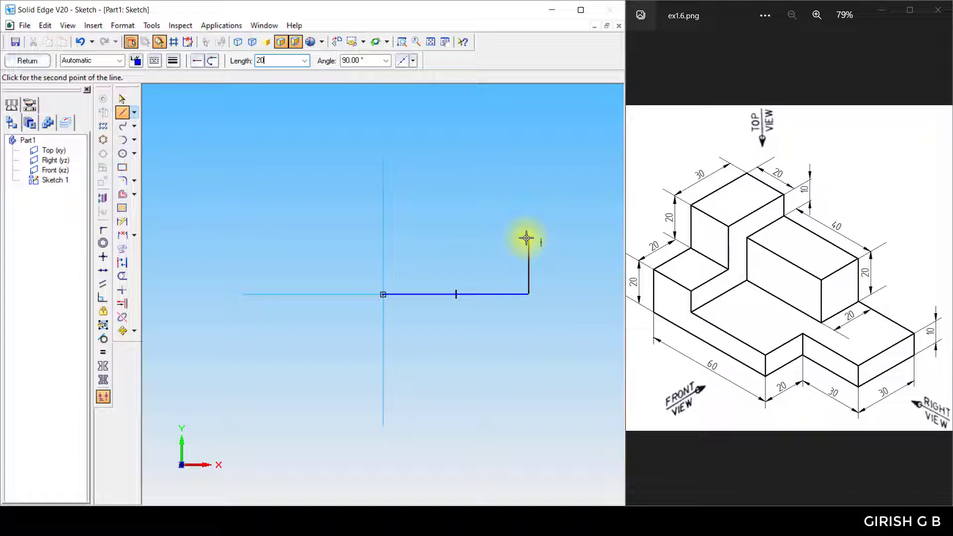
key(Tab)
key(Return)
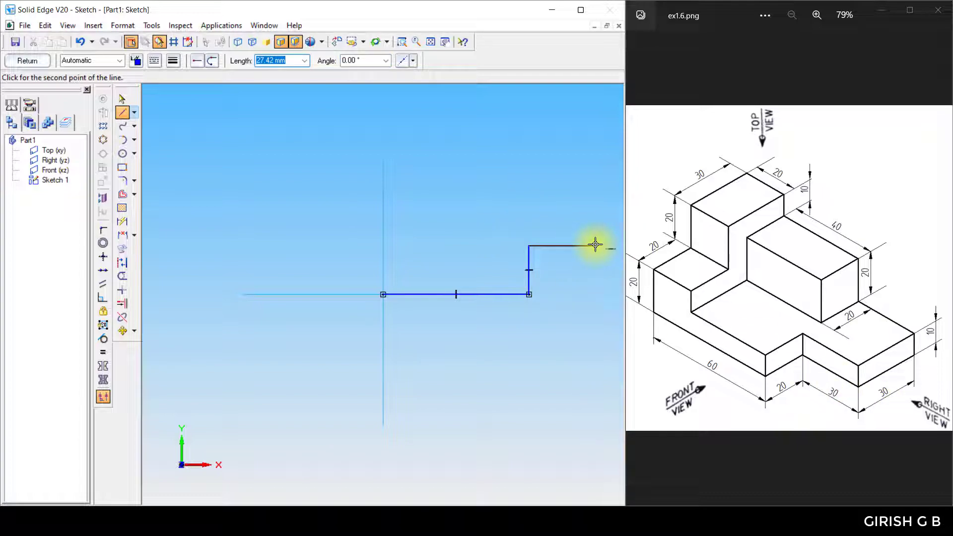
text(0)
key(Tab)
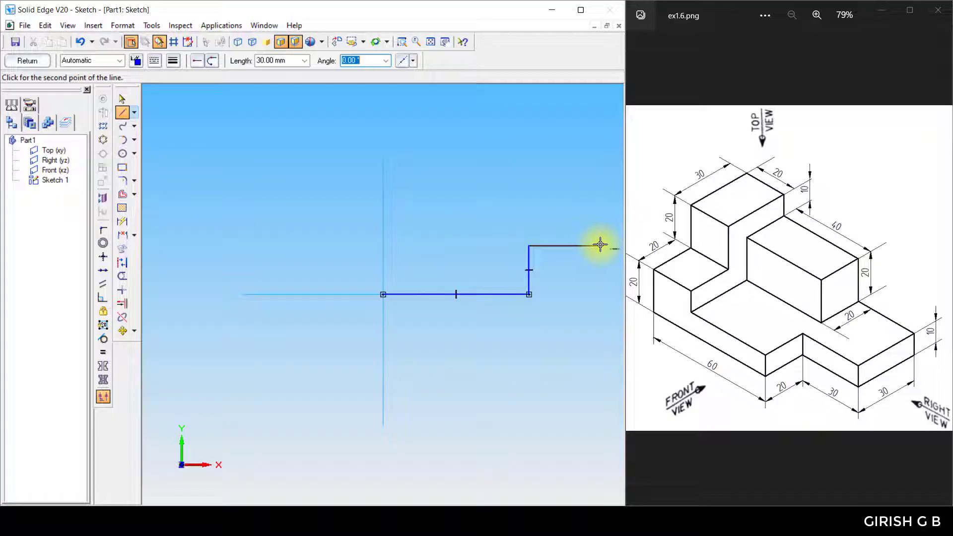
key(Return)
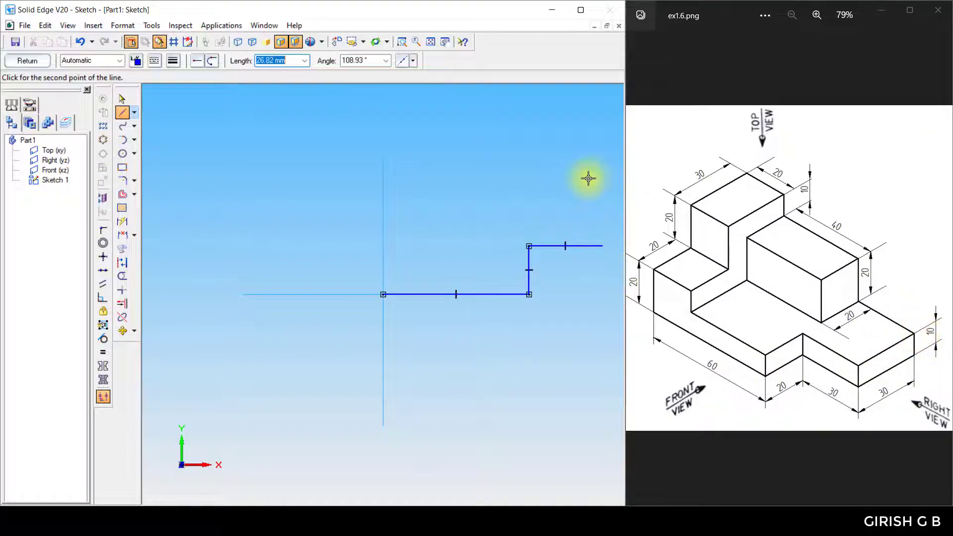
- Draw the remaining 30, 30, 40, 20 and 30 mm edges, closing the profile at the origin
key(Tab)
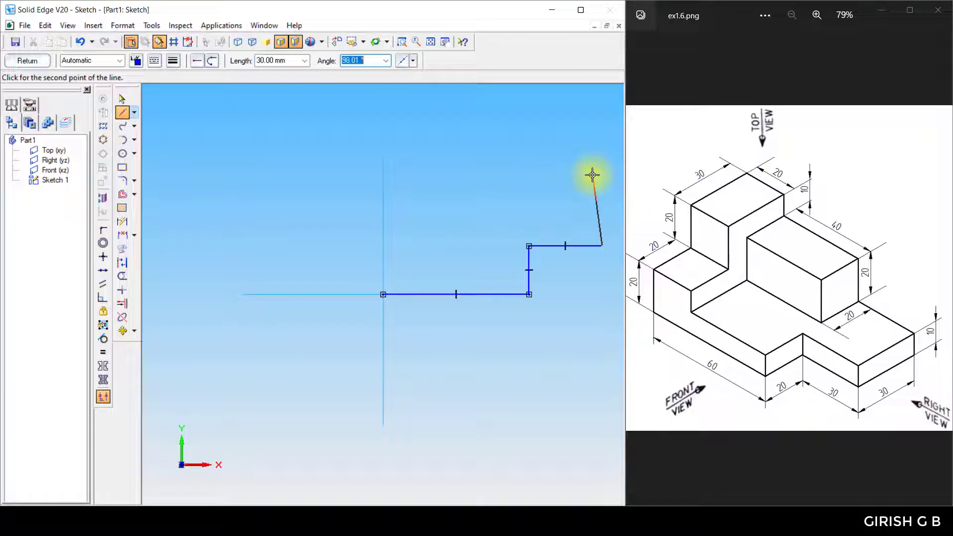
click(602, 173)
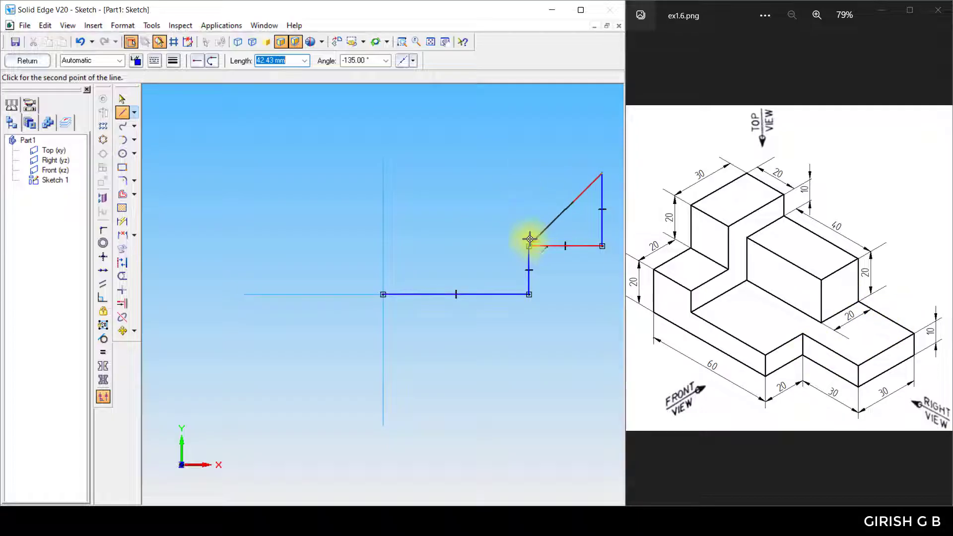
click(527, 174)
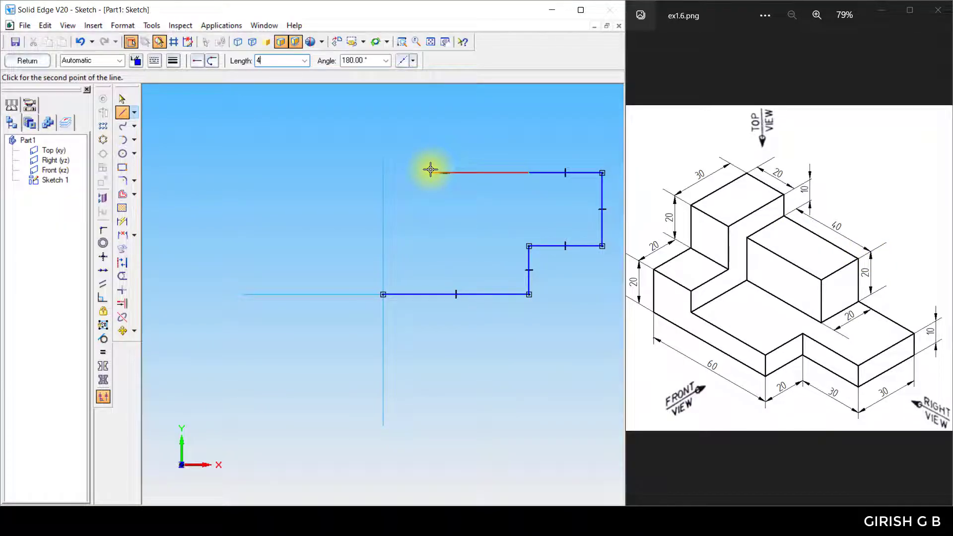
text(0)
key(Tab)
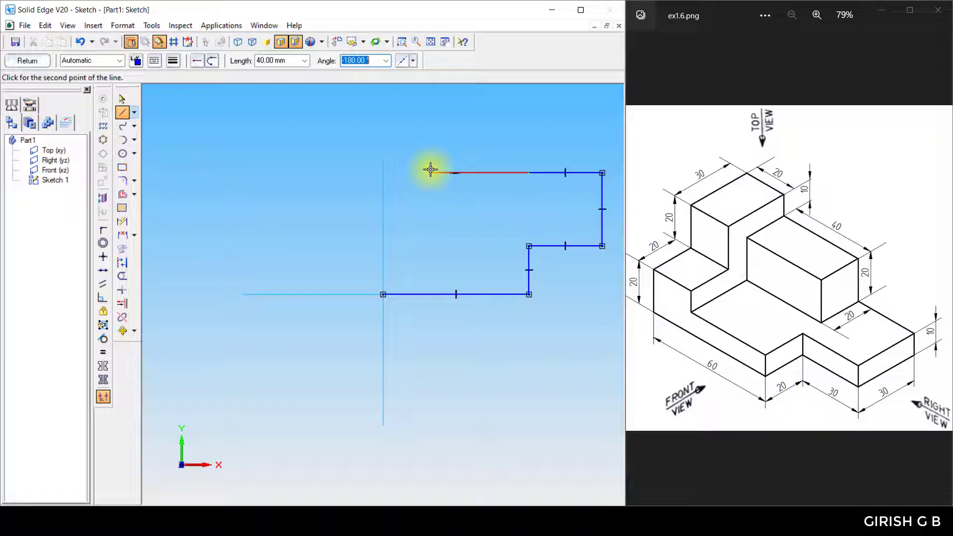
key(Return)
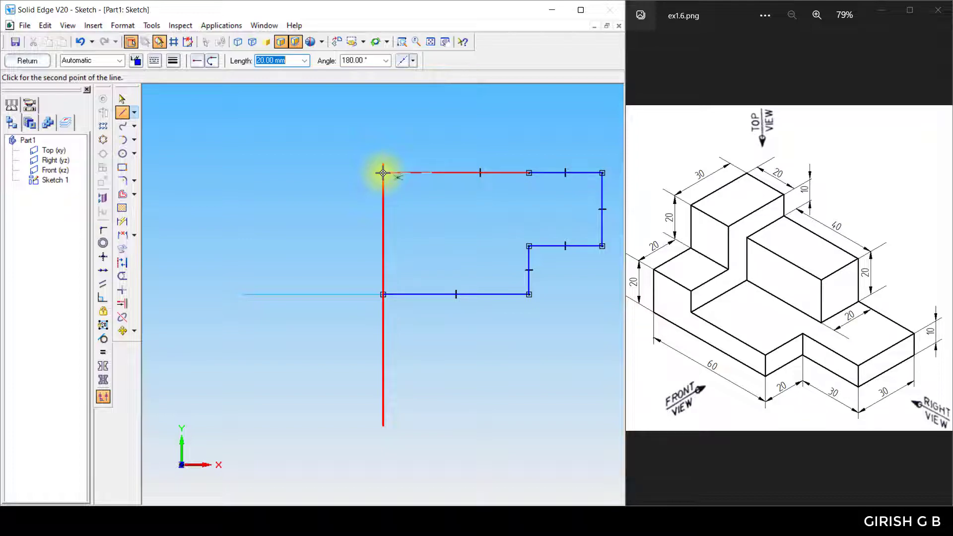
click(382, 173)
text(3)
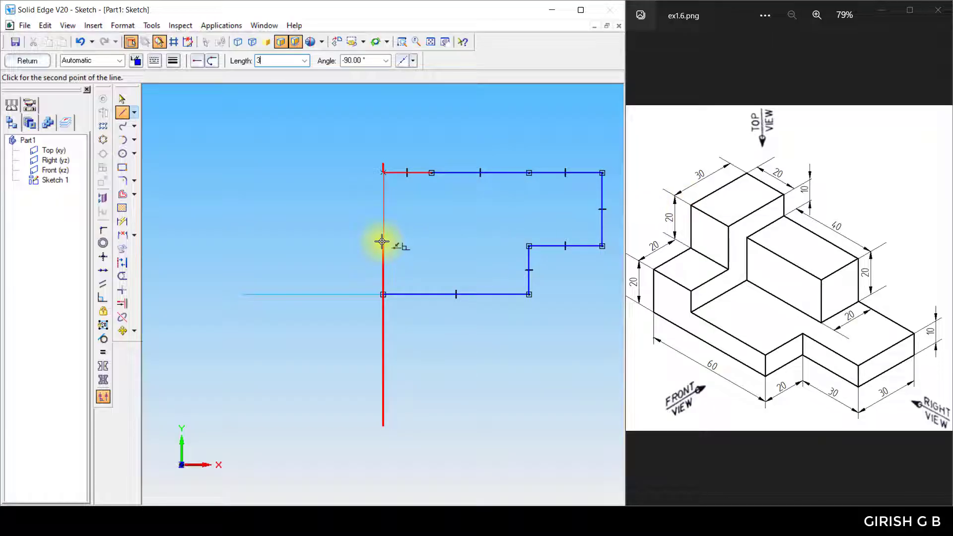
text(0)
key(Tab)
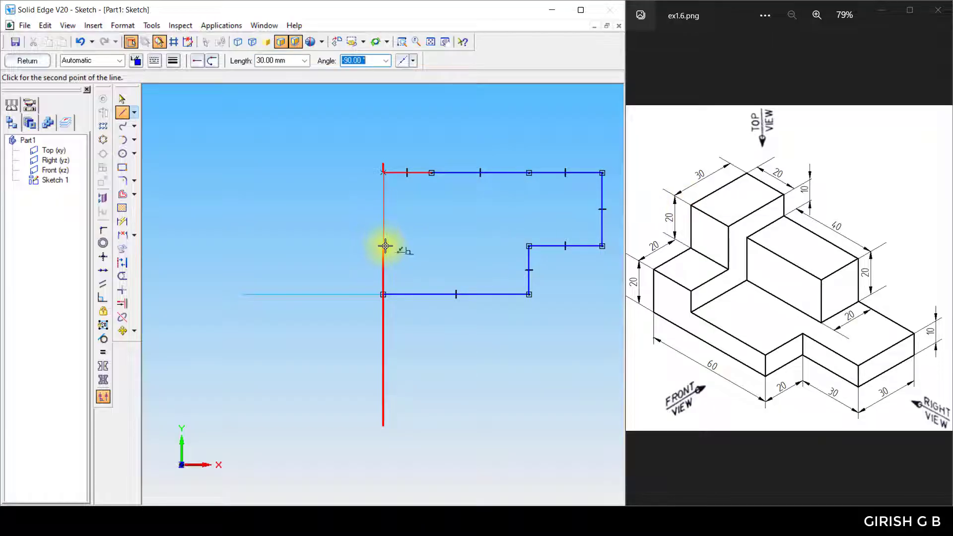
click(384, 246)
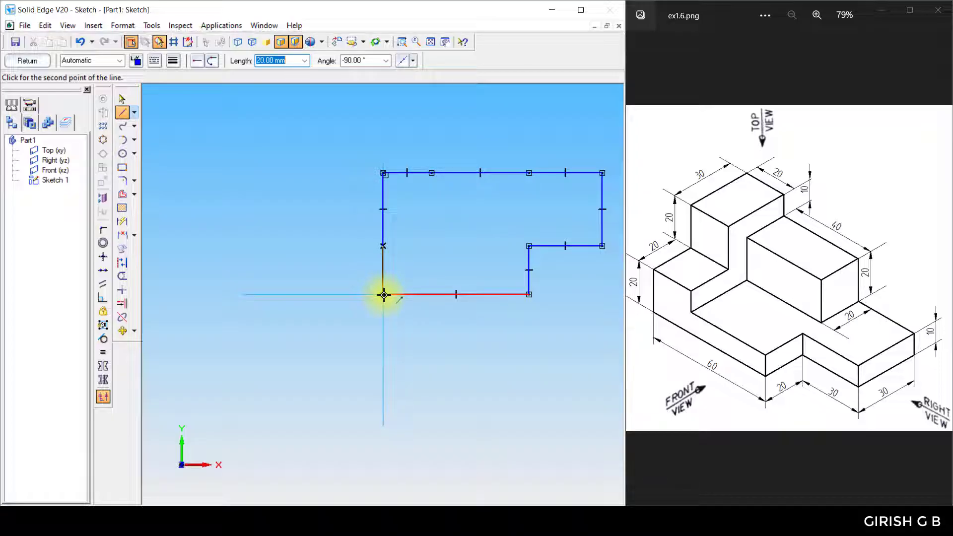
click(383, 294)
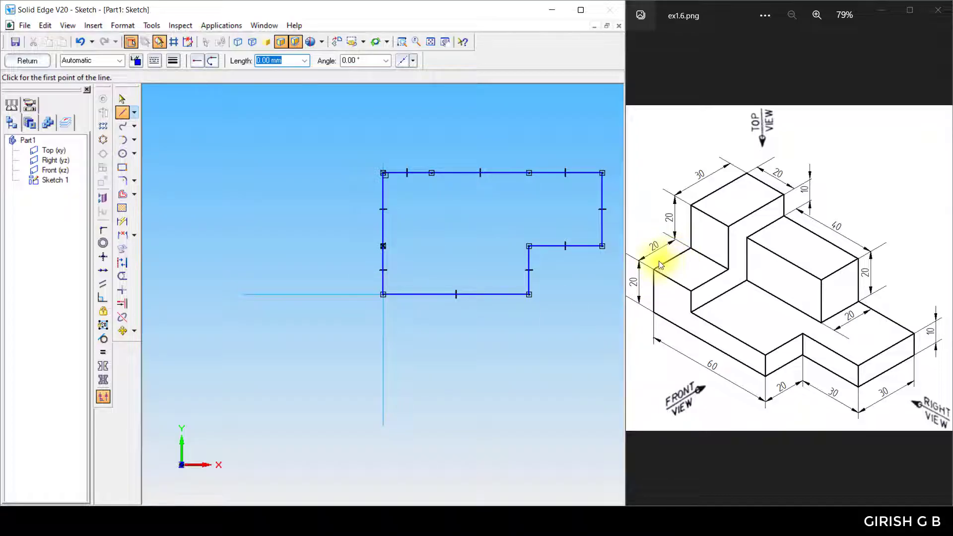
- Dimension the bottom and right side edges: 60, 30, 20 and 30
click(122, 221)
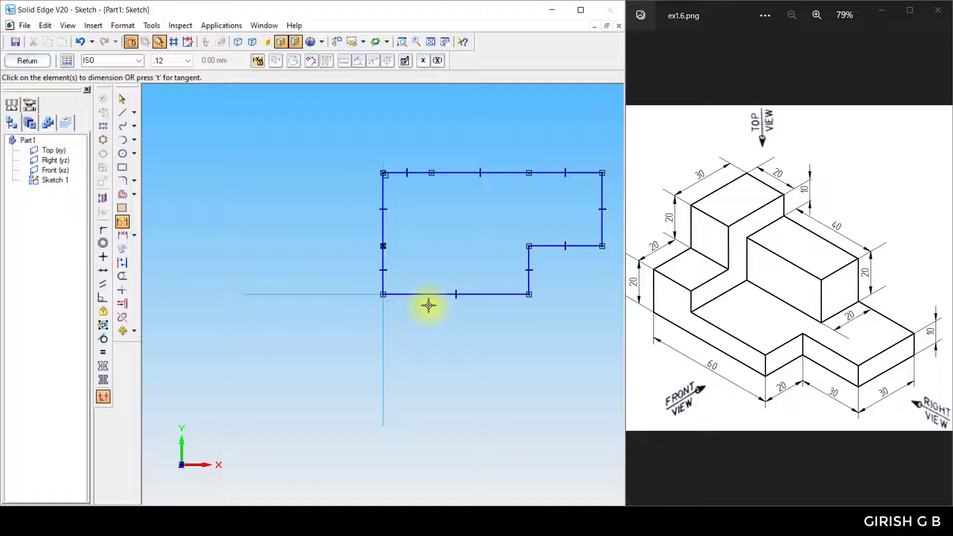
click(430, 295)
click(432, 319)
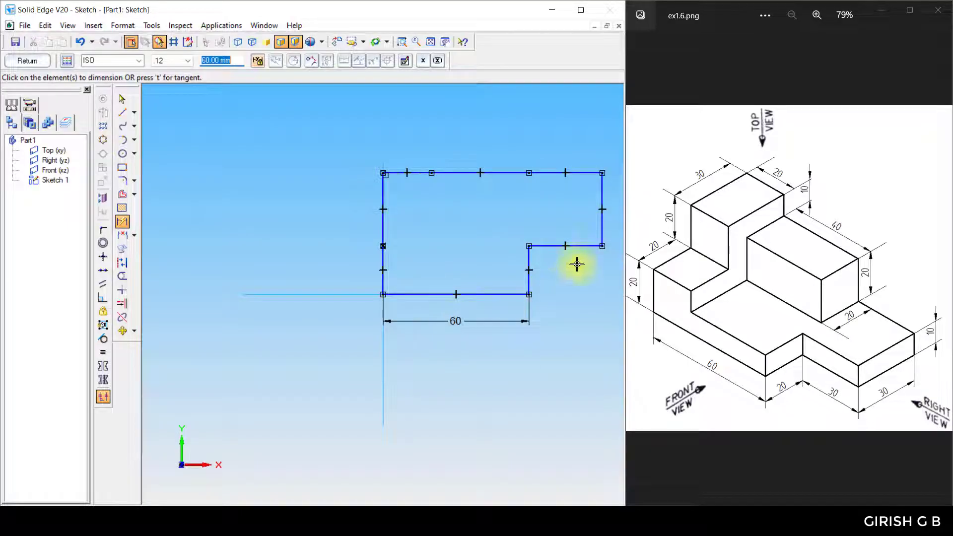
click(547, 246)
click(548, 320)
click(528, 280)
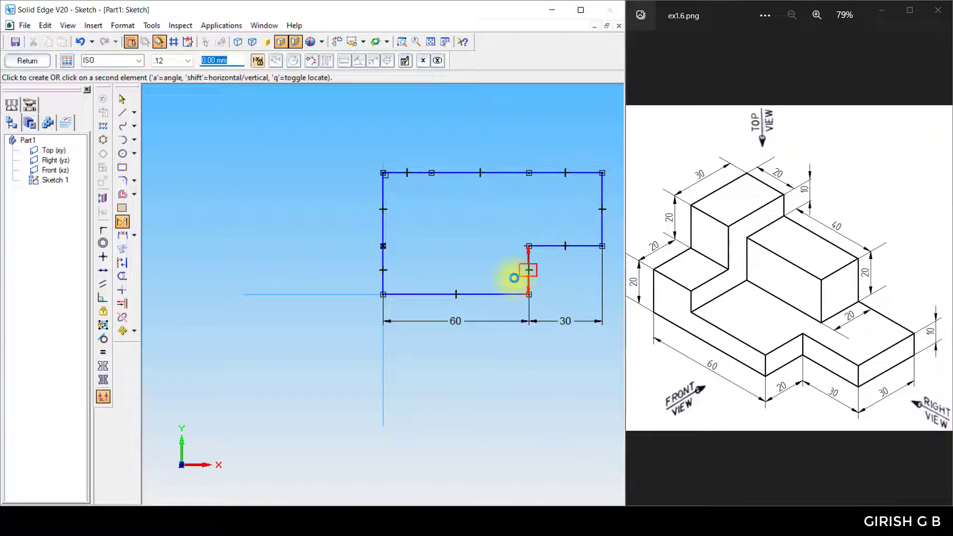
click(602, 220)
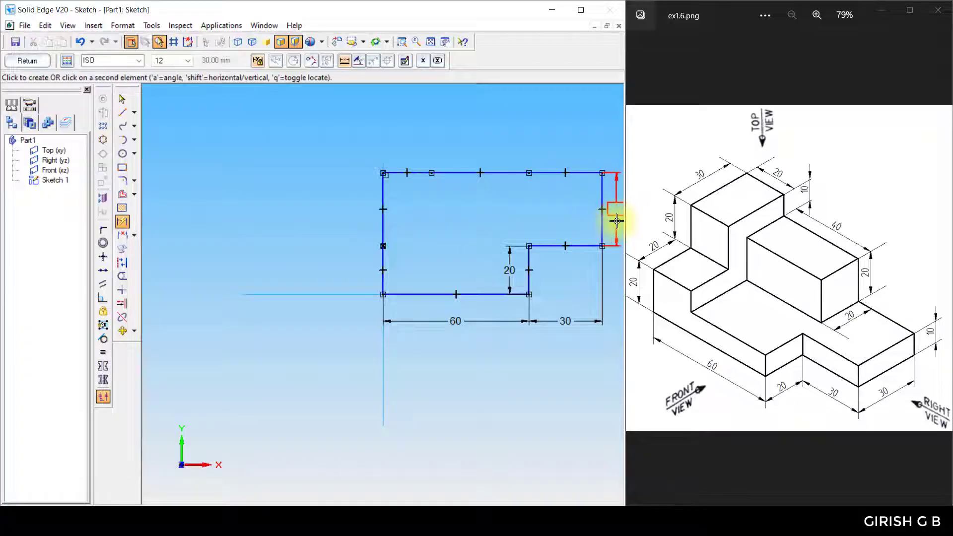
click(615, 219)
- Dimension the top and left side edges: 30, 40, 20, then 30 and 20
click(546, 171)
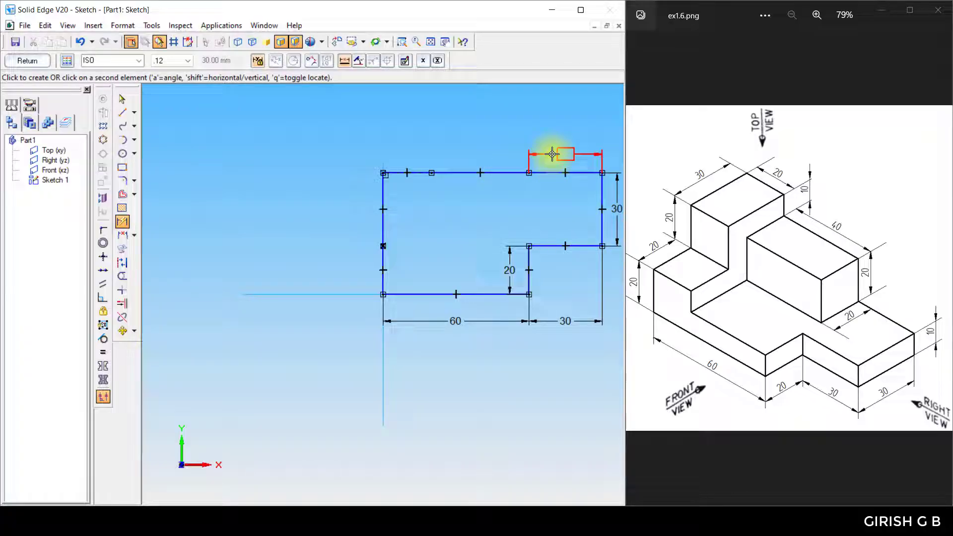
click(548, 154)
click(506, 172)
click(506, 153)
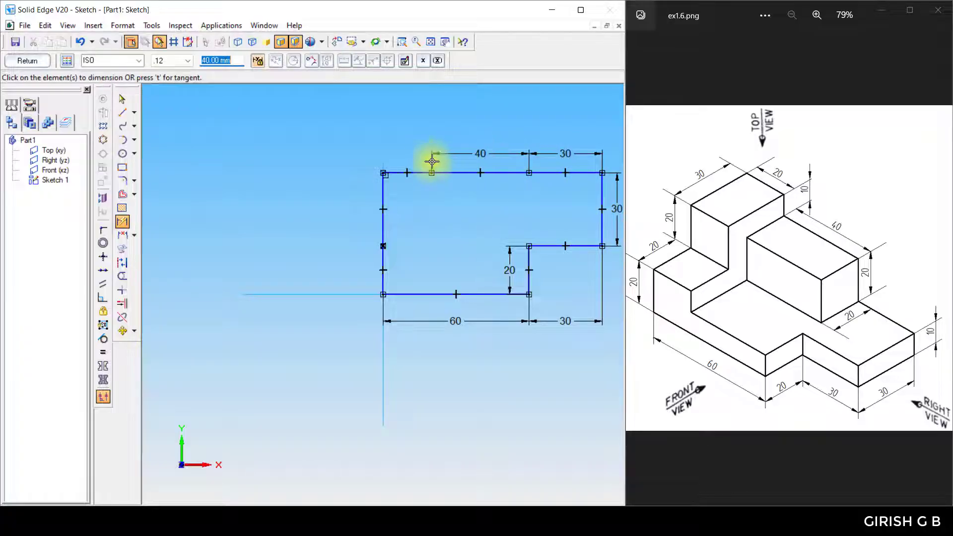
click(418, 172)
click(410, 153)
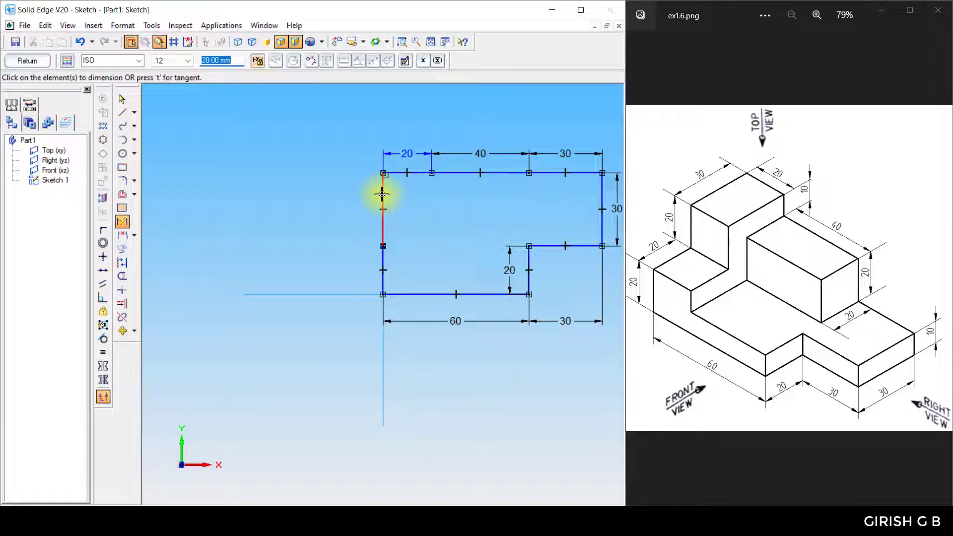
click(382, 196)
click(382, 259)
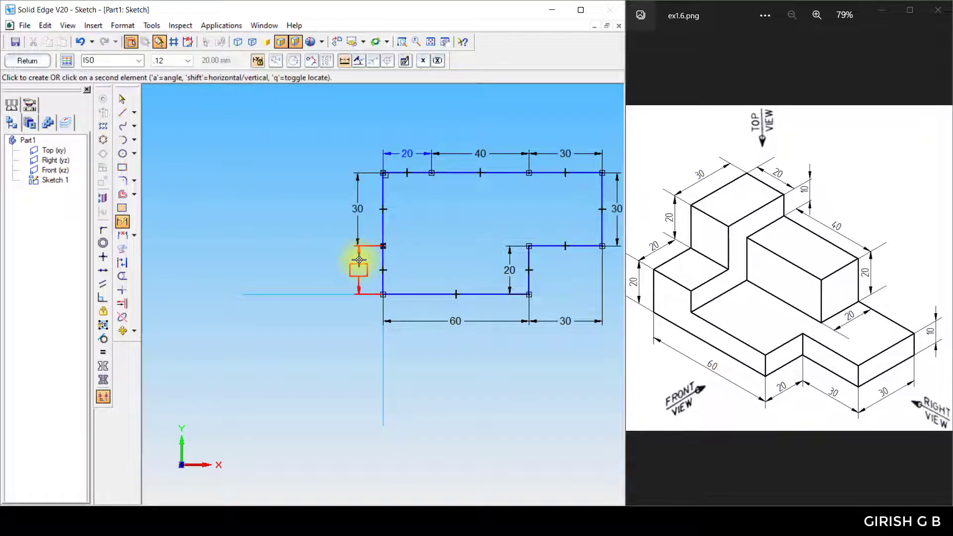
click(357, 261)
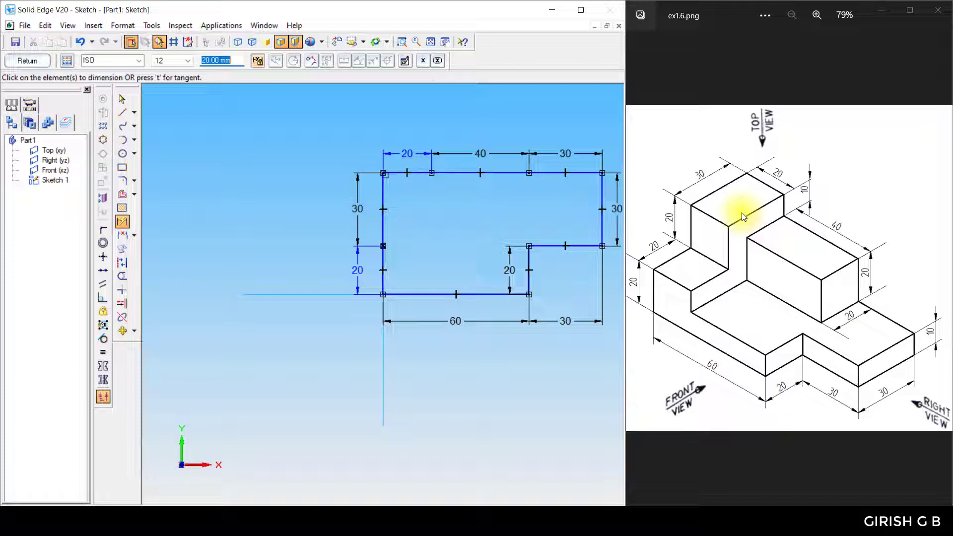
- Draw a vertical line 20 mm in from the left edge, plus a horizontal line at height 20
click(123, 112)
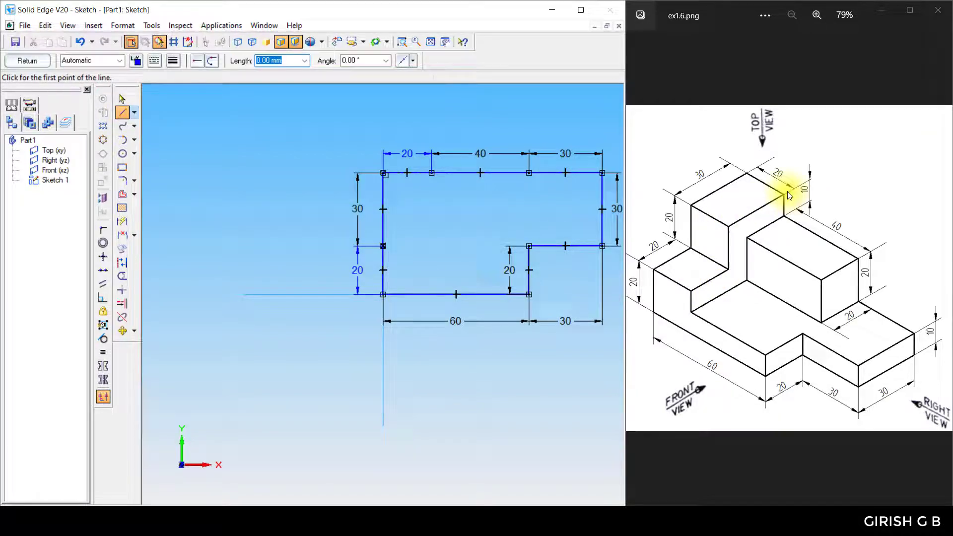
click(383, 173)
click(432, 173)
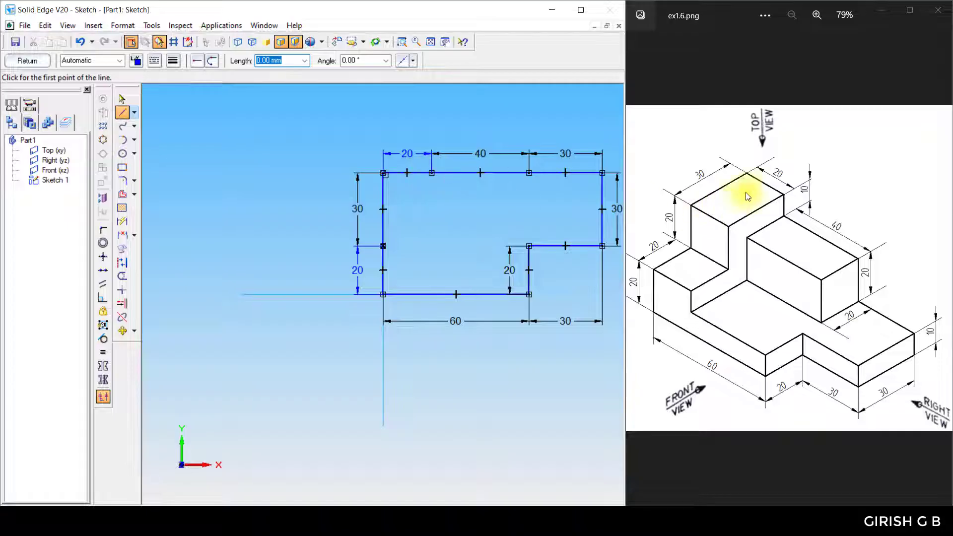
click(431, 173)
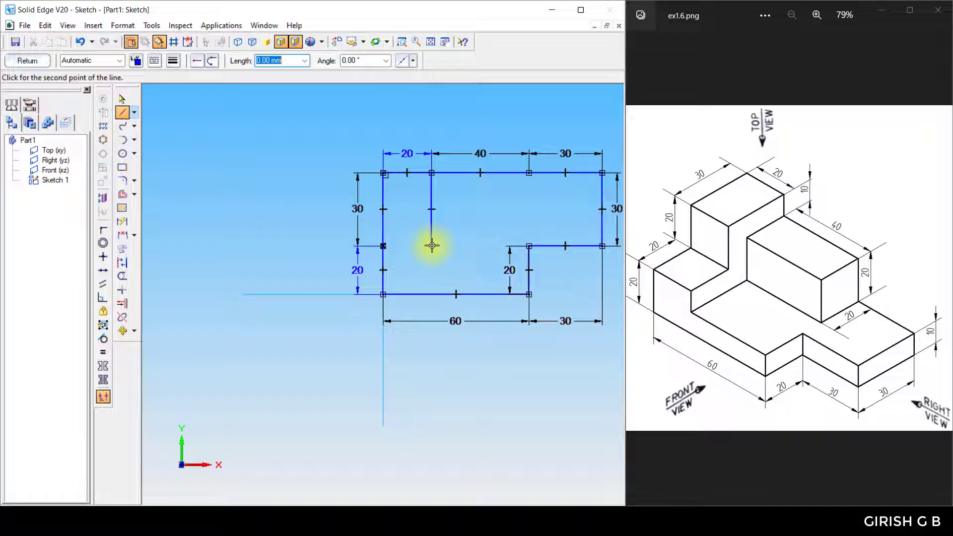
click(431, 246)
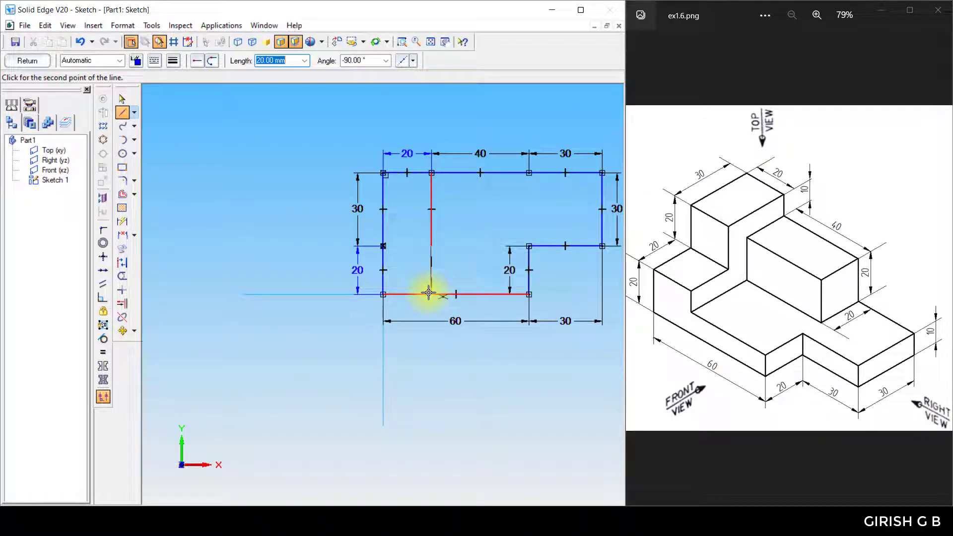
click(430, 293)
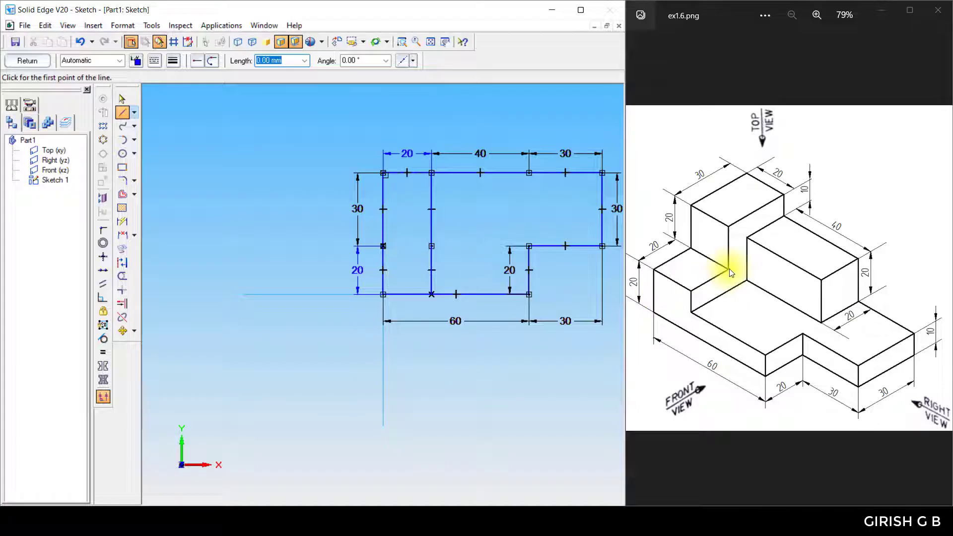
click(432, 246)
click(383, 246)
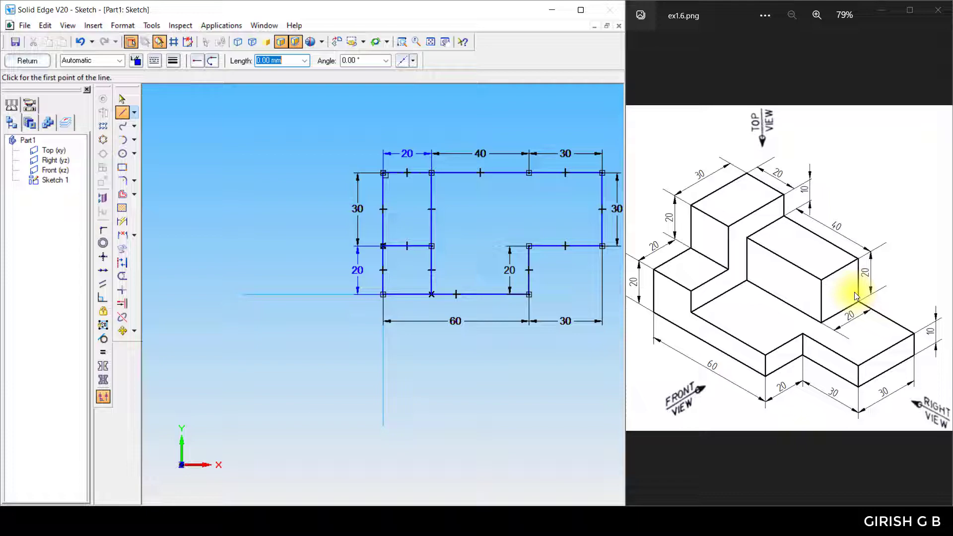
- Draw a 20 mm vertical line down from the 40 mark and a horizontal line back left
click(529, 174)
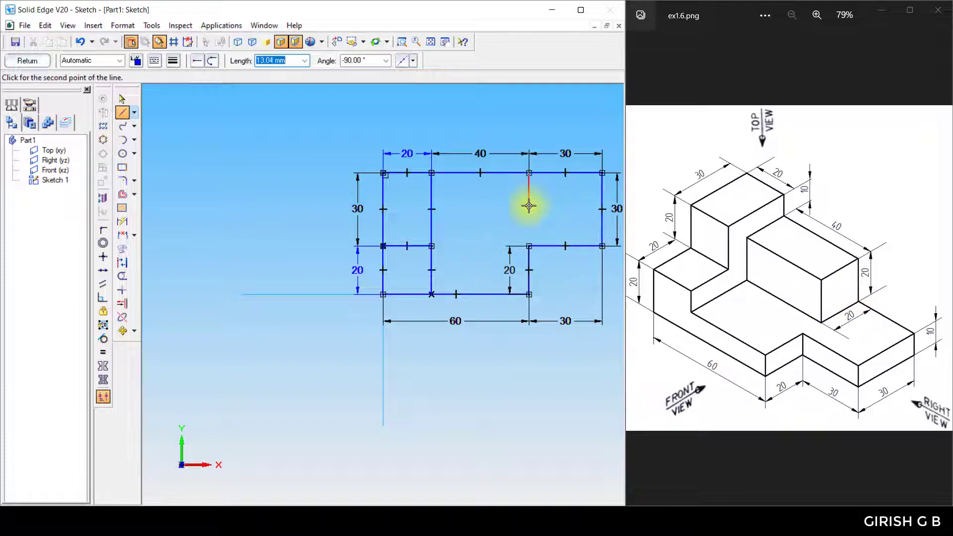
text(0)
key(Tab)
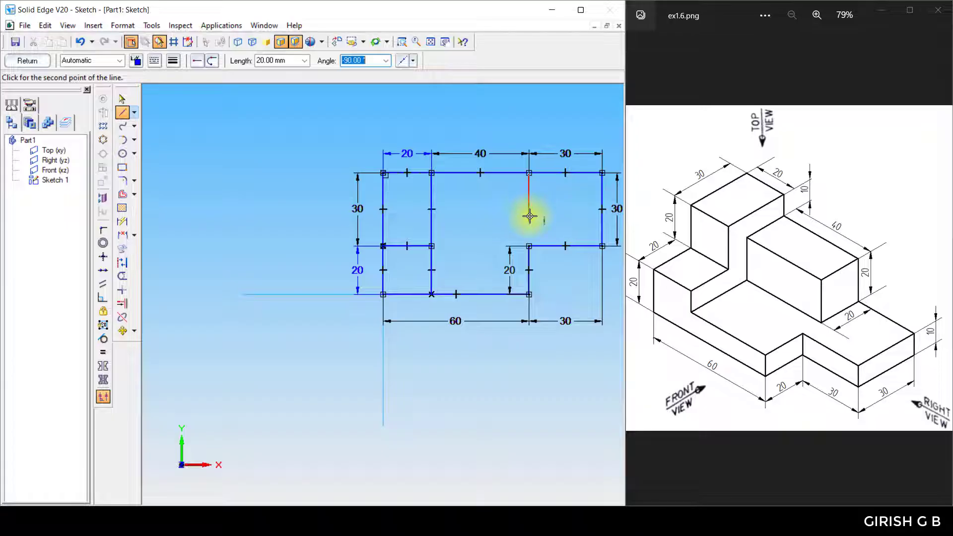
click(529, 216)
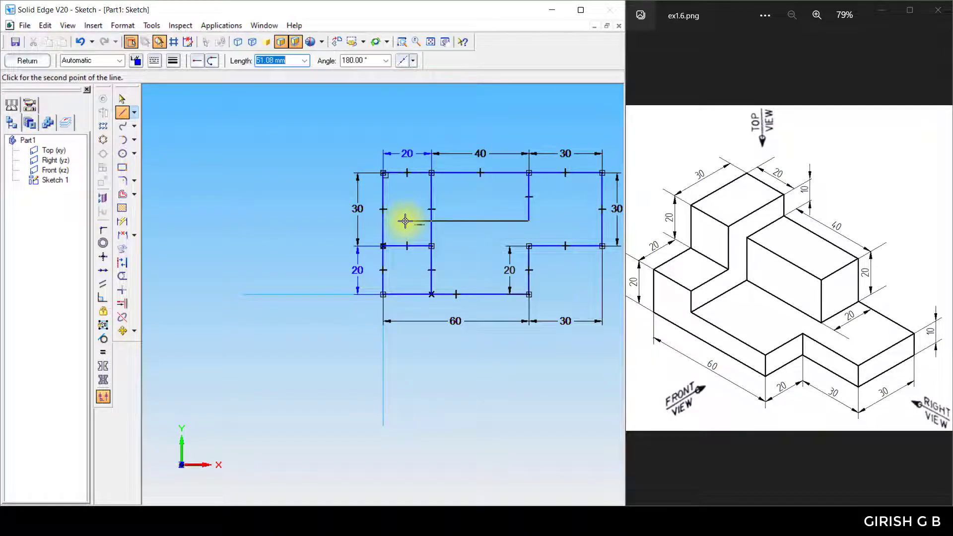
click(404, 221)
right_click(403, 226)
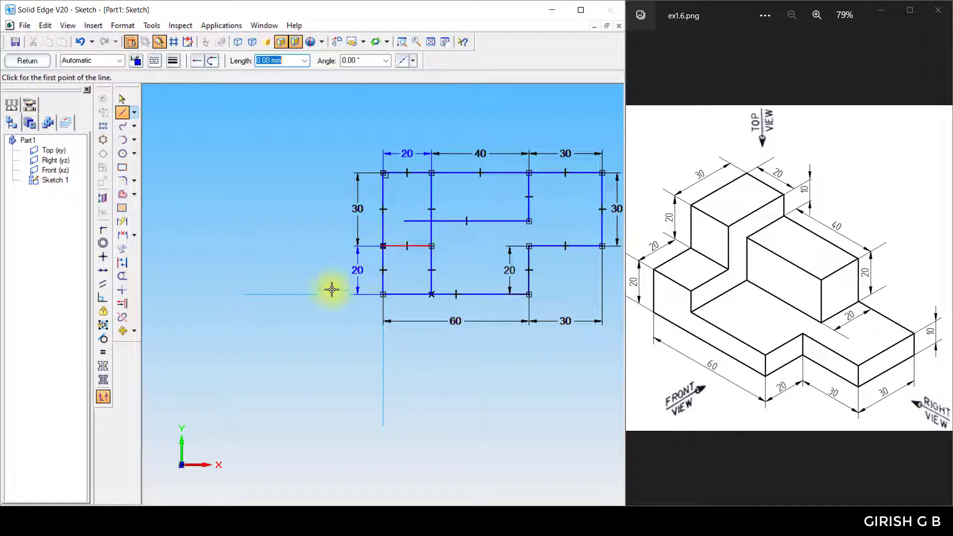
- Trim the overhanging horizontal line end and split the middle vertical line and bottom edge at their junctions
click(124, 277)
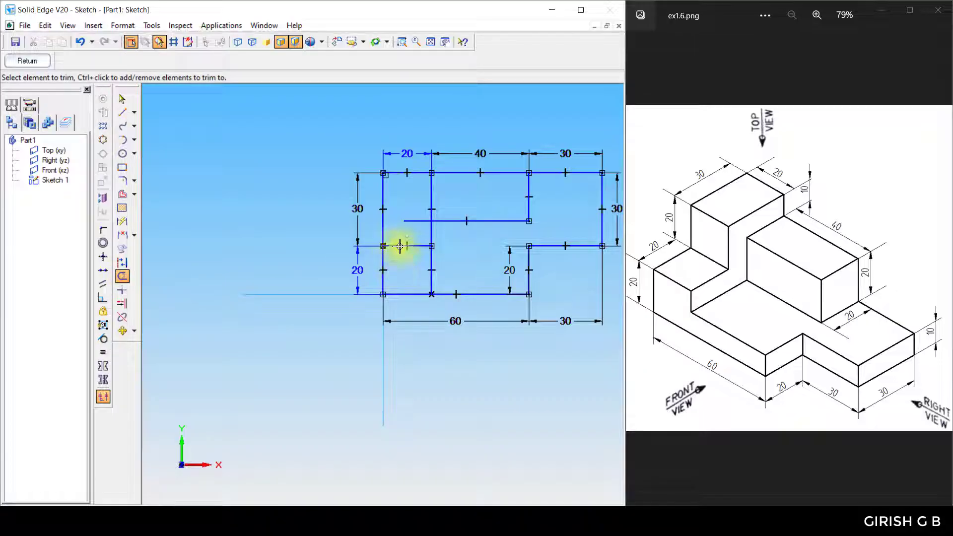
click(404, 221)
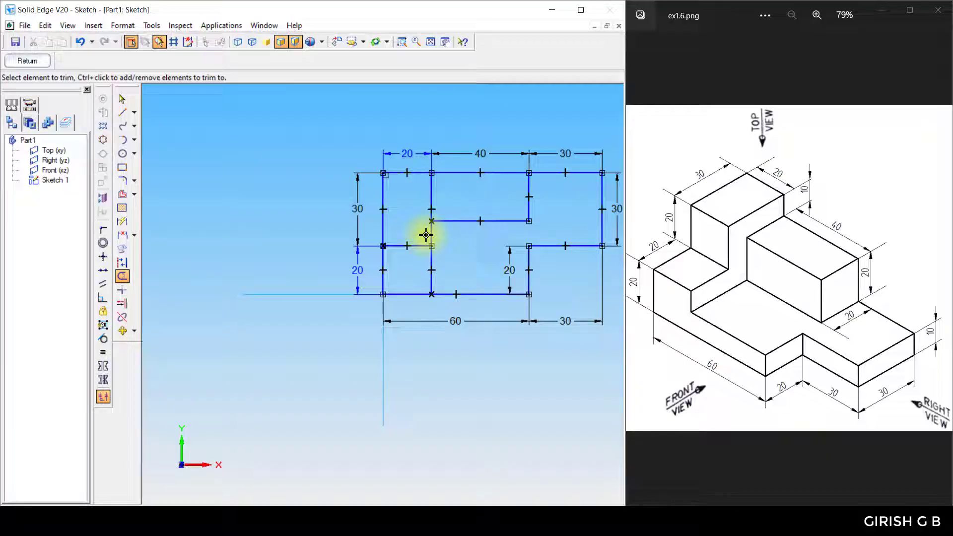
click(431, 220)
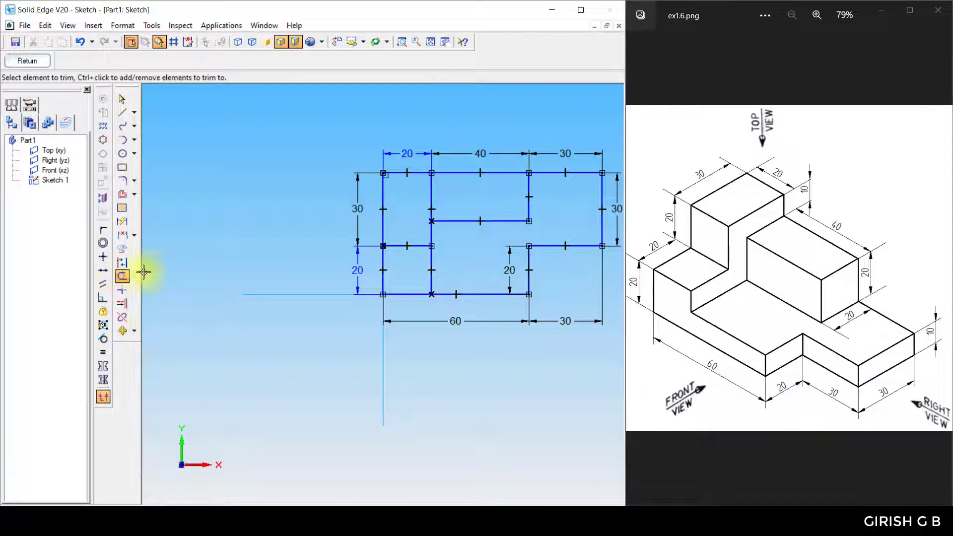
click(123, 318)
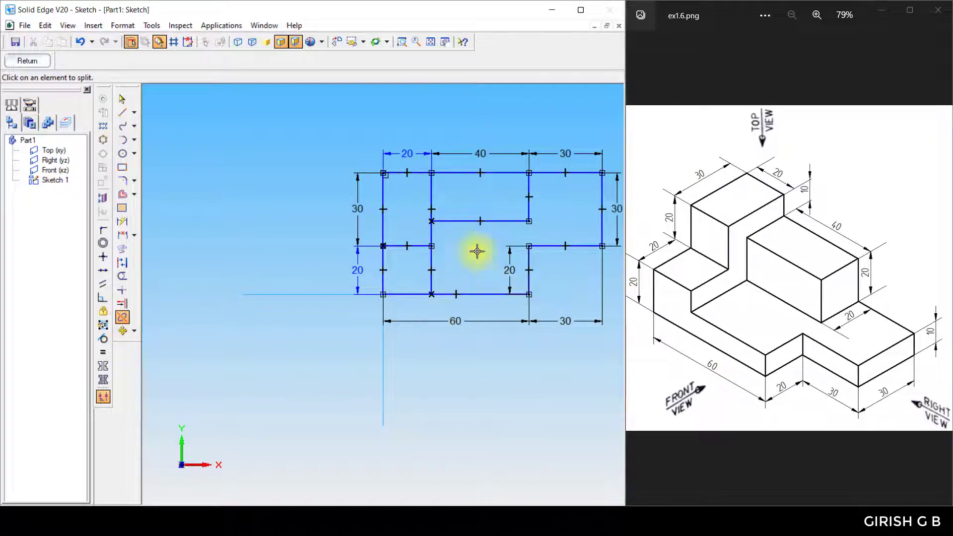
click(433, 192)
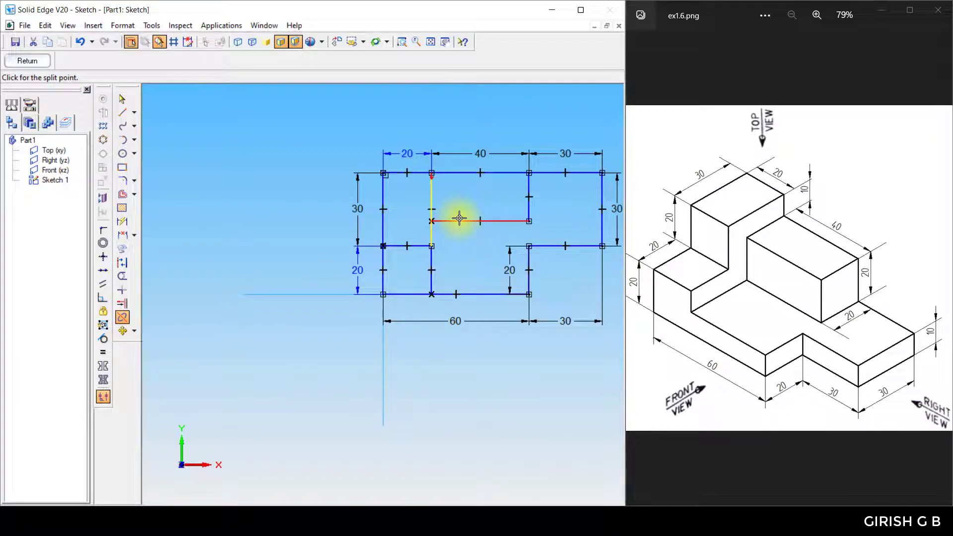
click(432, 221)
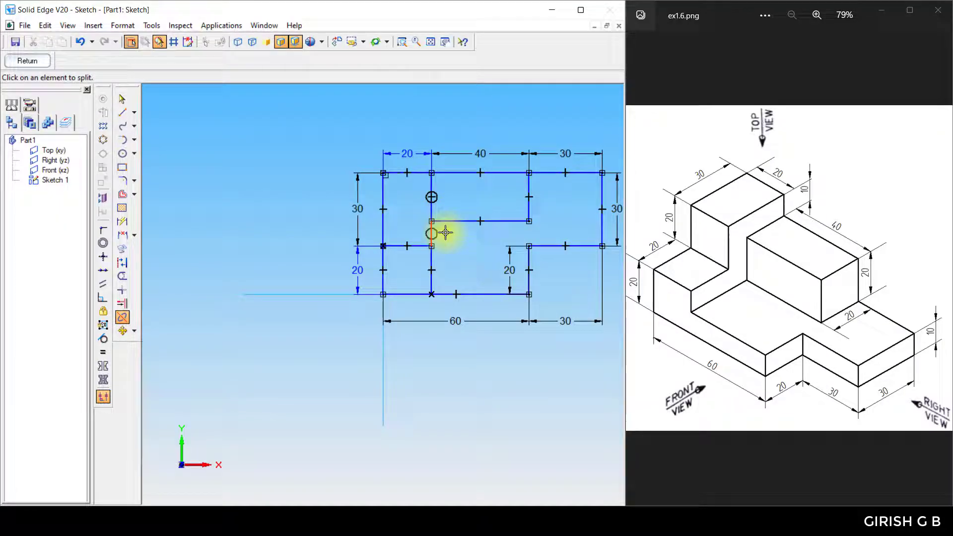
click(446, 294)
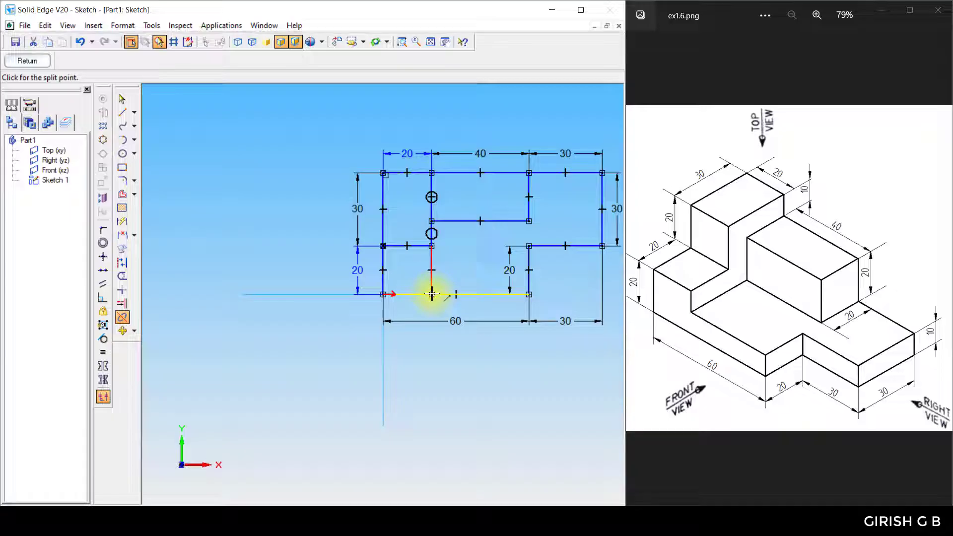
click(432, 294)
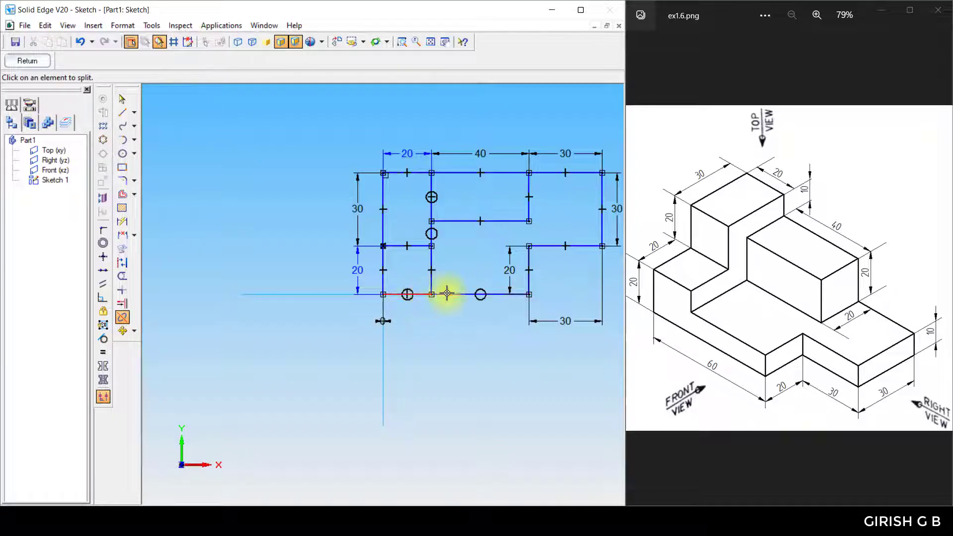
- Dimension the split bottom edge as 40 and 20, then return to the part environment
click(122, 221)
click(459, 294)
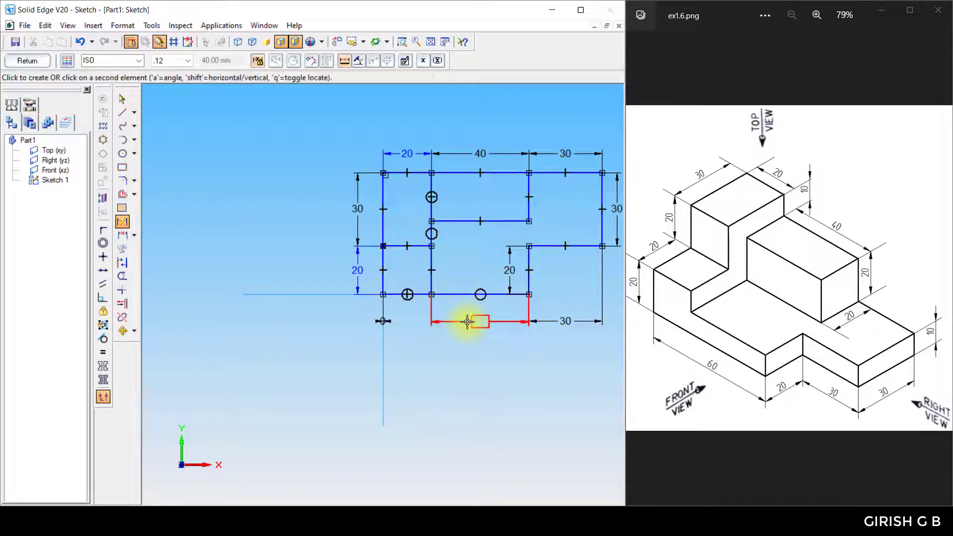
click(466, 319)
click(395, 294)
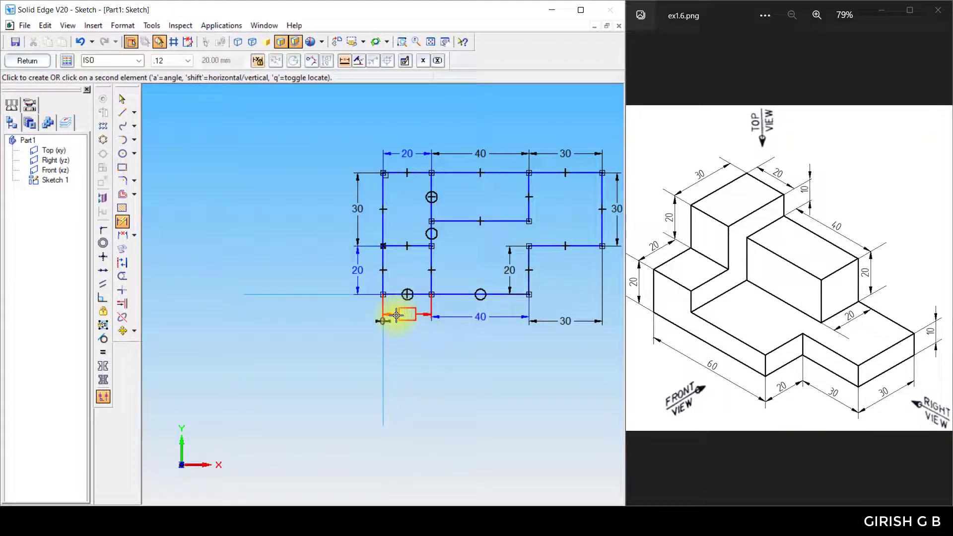
click(390, 317)
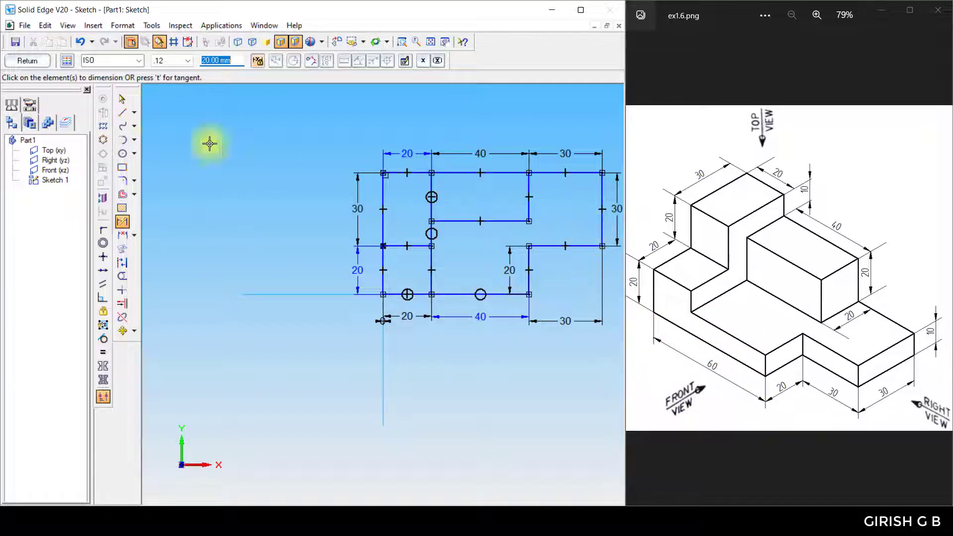
click(20, 59)
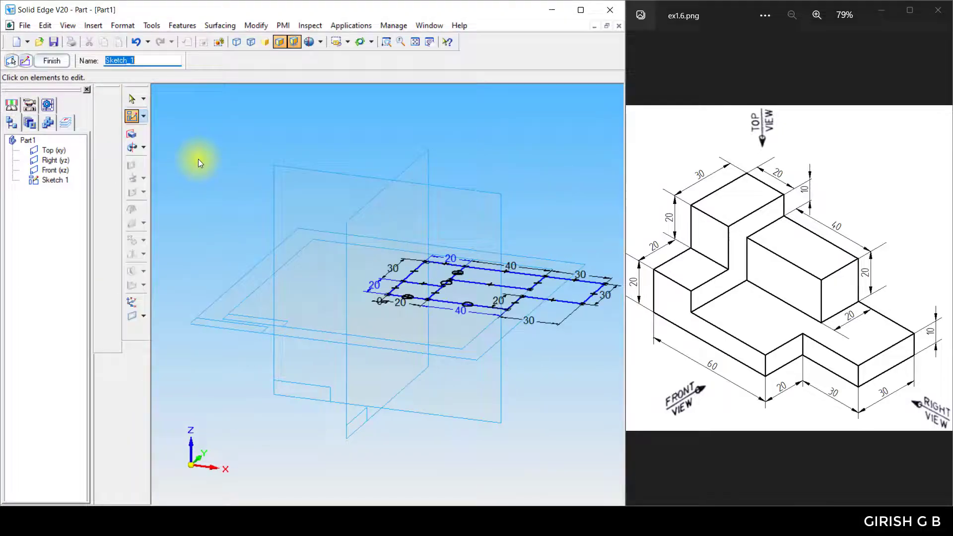
- Extrude the chosen stepped base outline 10 mm upward as Protrusion 1
click(55, 60)
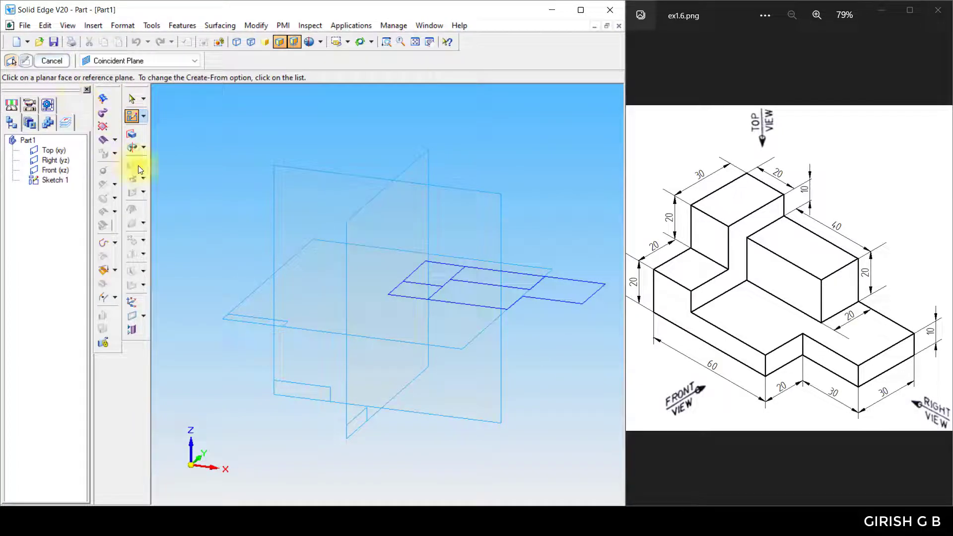
click(133, 134)
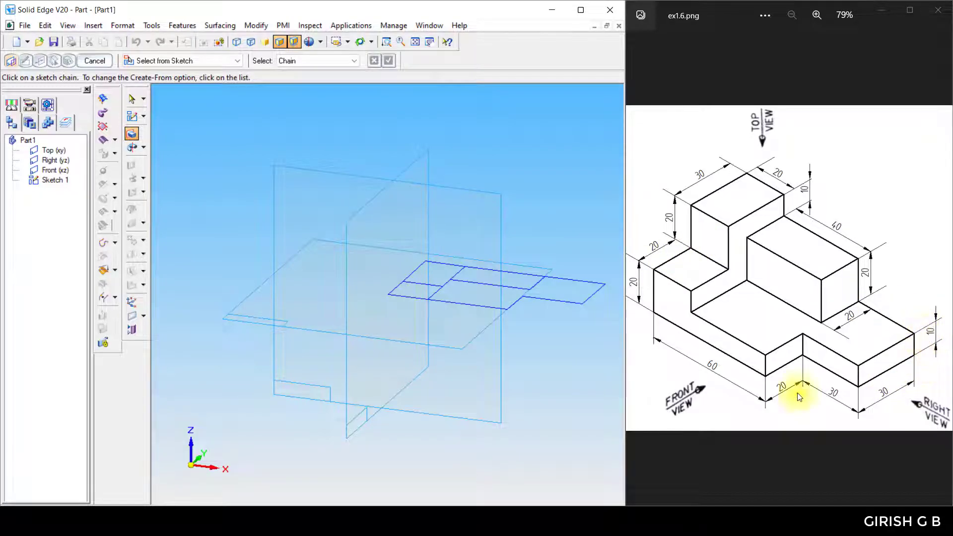
click(460, 304)
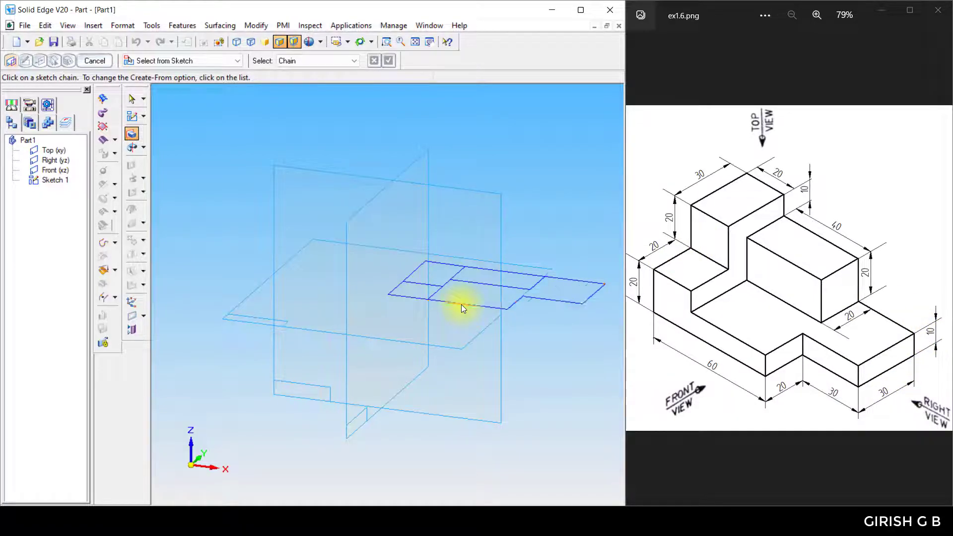
click(519, 271)
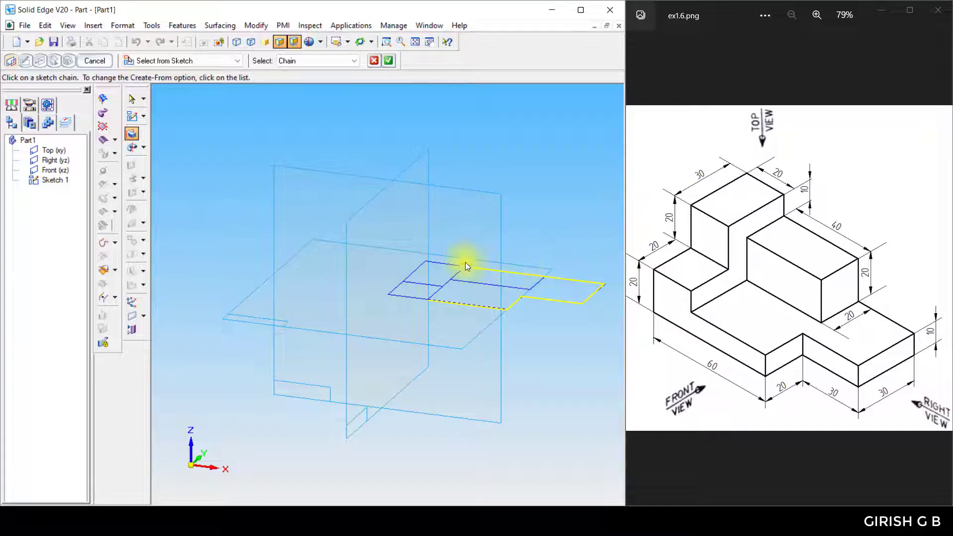
click(389, 289)
click(388, 60)
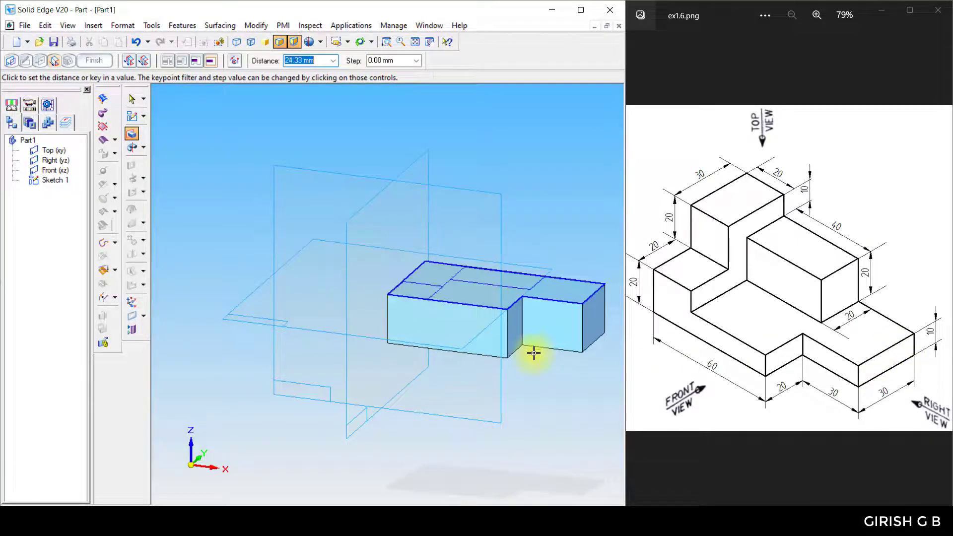
text(10)
key(Return)
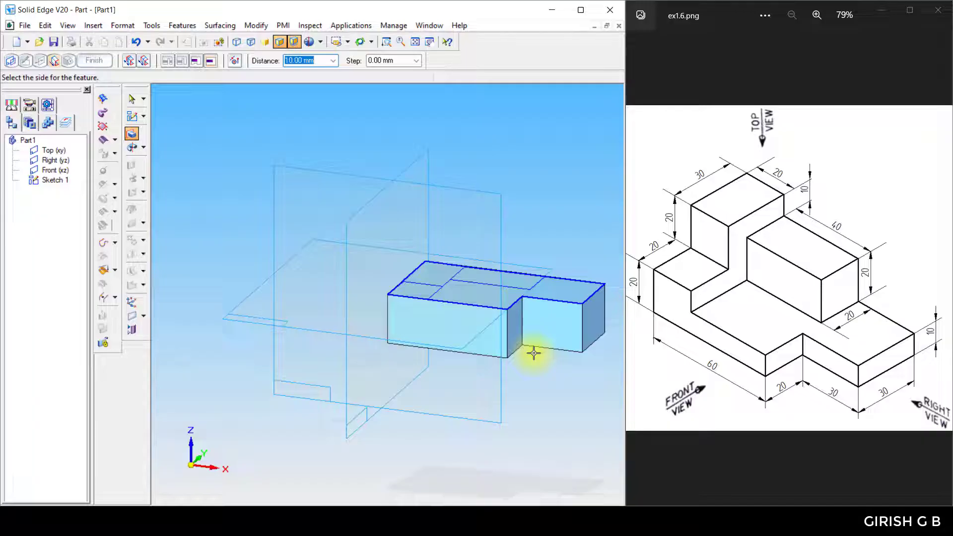
click(534, 348)
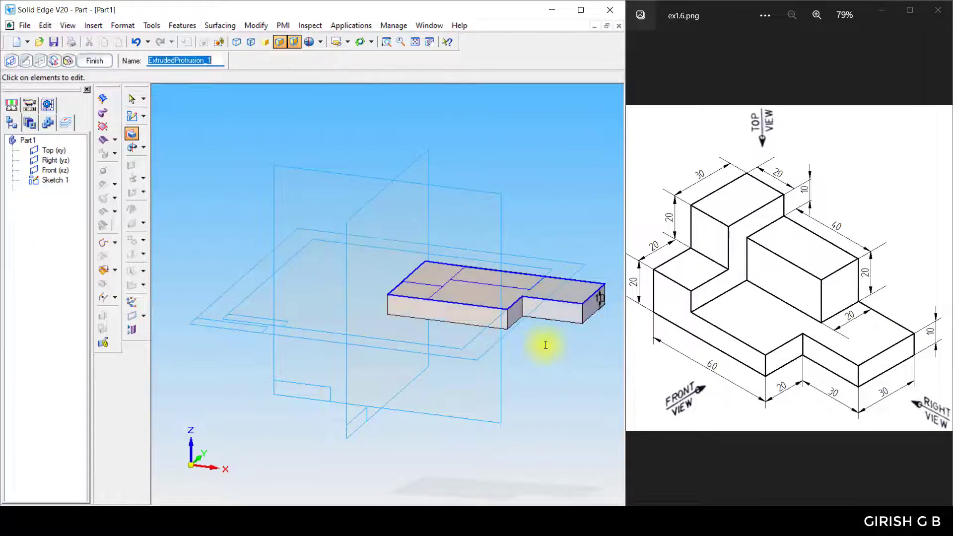
- Extrude the small rectangle at the base's left end 10 mm upward as Protrusion 2
click(91, 60)
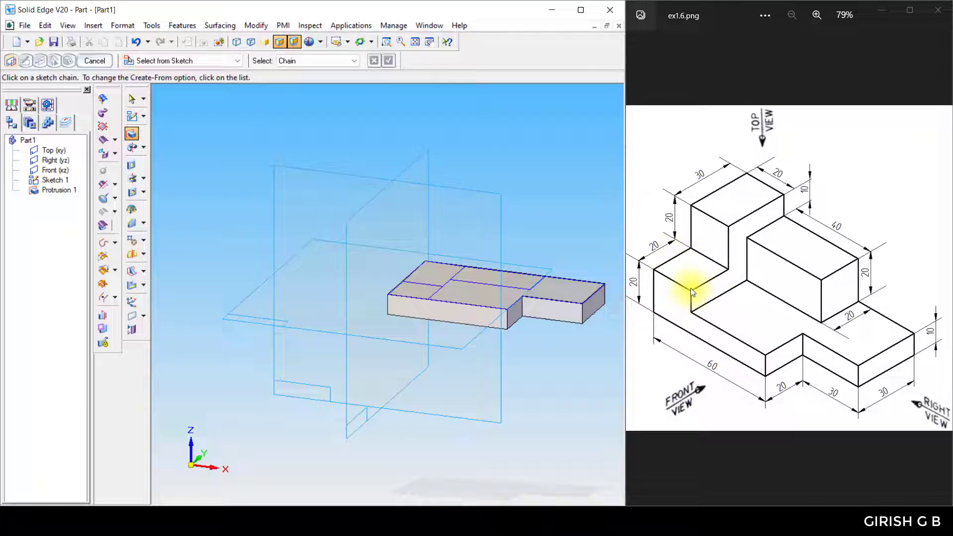
click(131, 134)
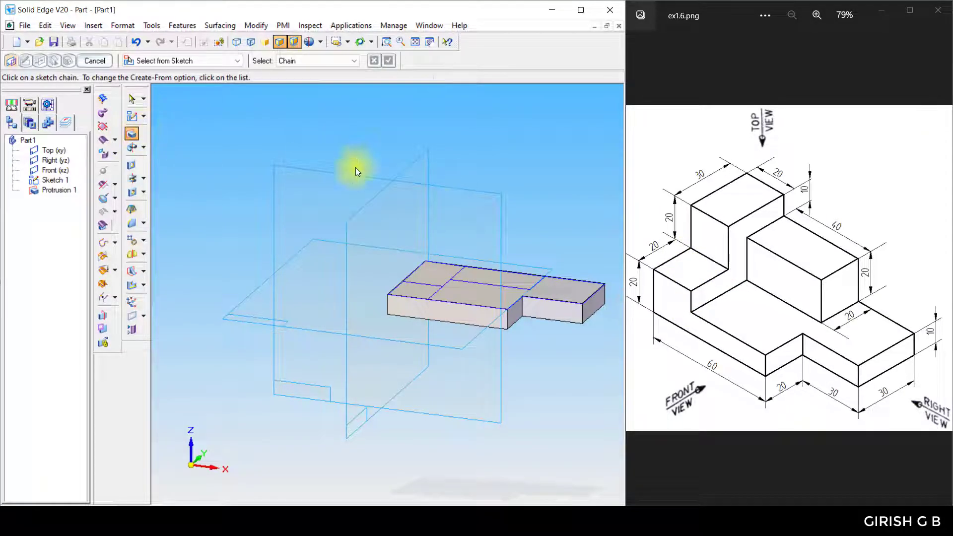
click(420, 283)
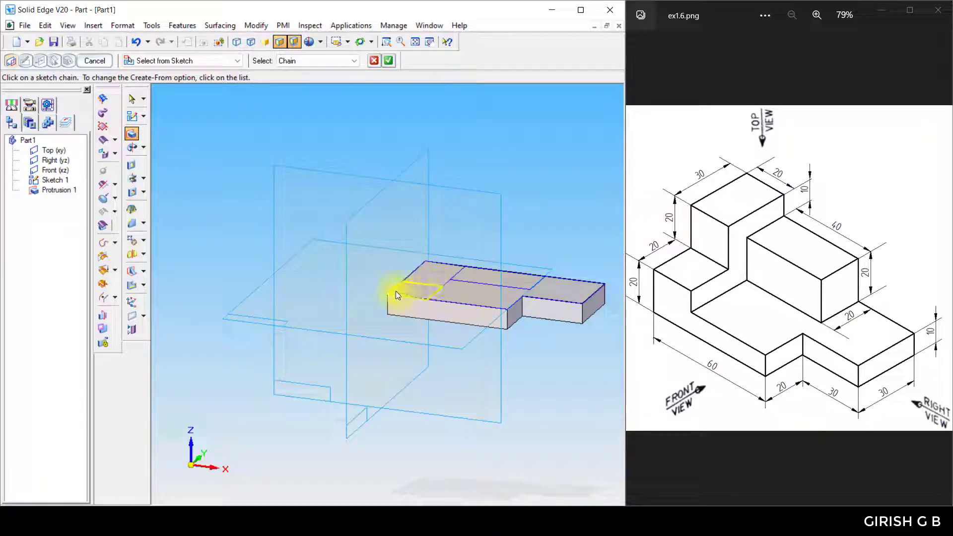
click(388, 60)
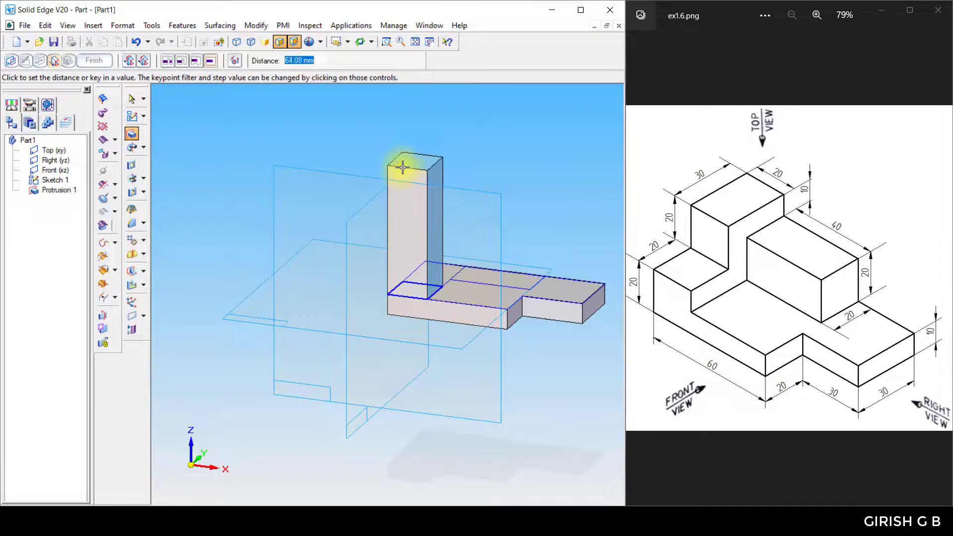
text(10)
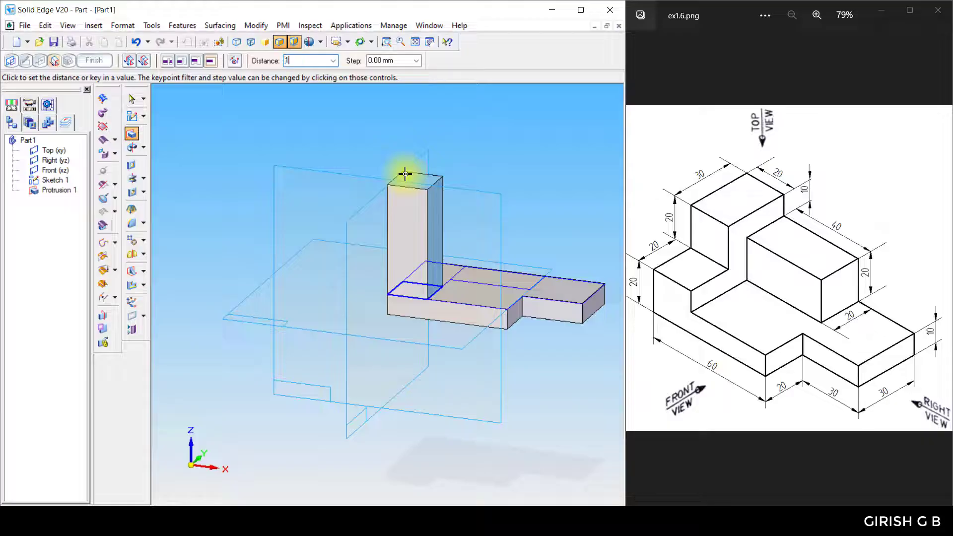
text(0.00 mm)
key(Return)
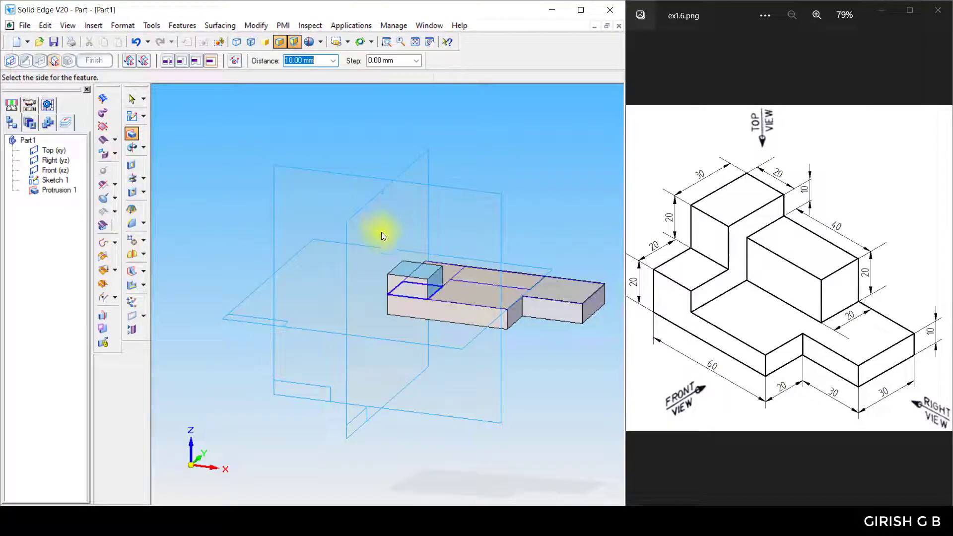
click(381, 232)
middle_drag(567, 175, 516, 197)
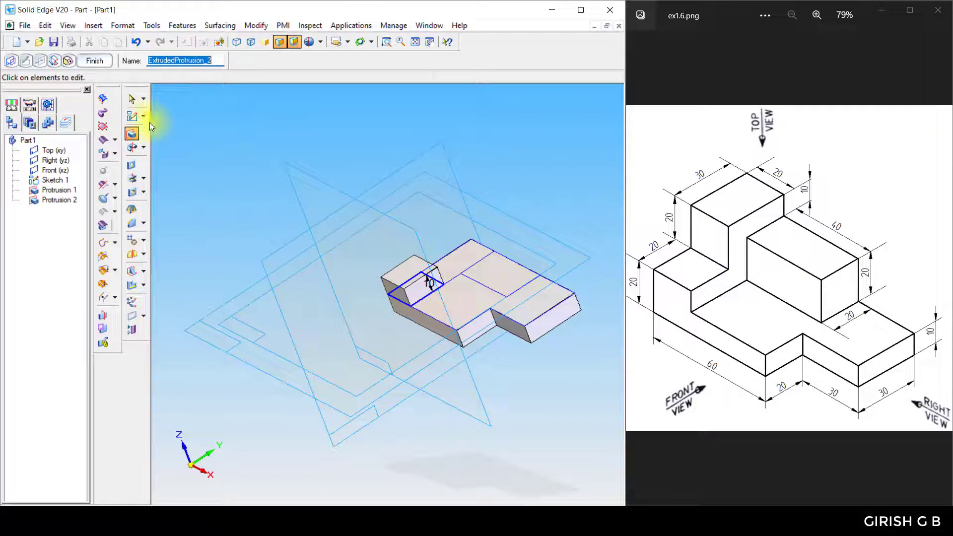
- Extrude the rectangle behind the step 30 mm upward, then switch to the iso view
click(131, 133)
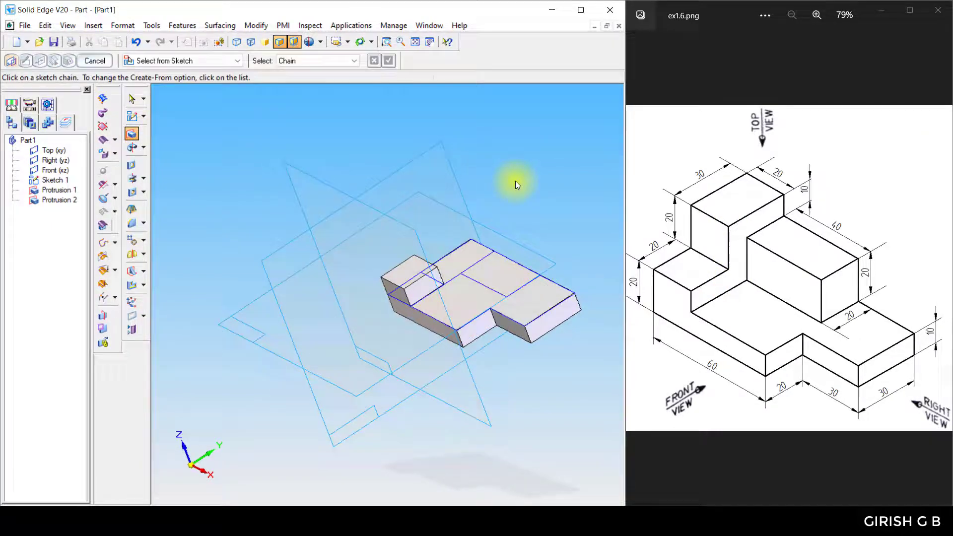
click(480, 251)
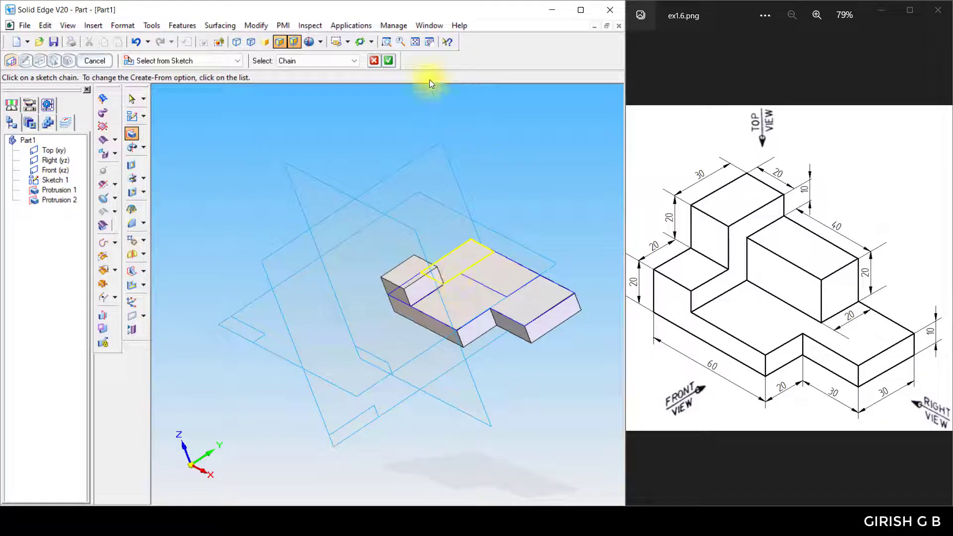
click(388, 60)
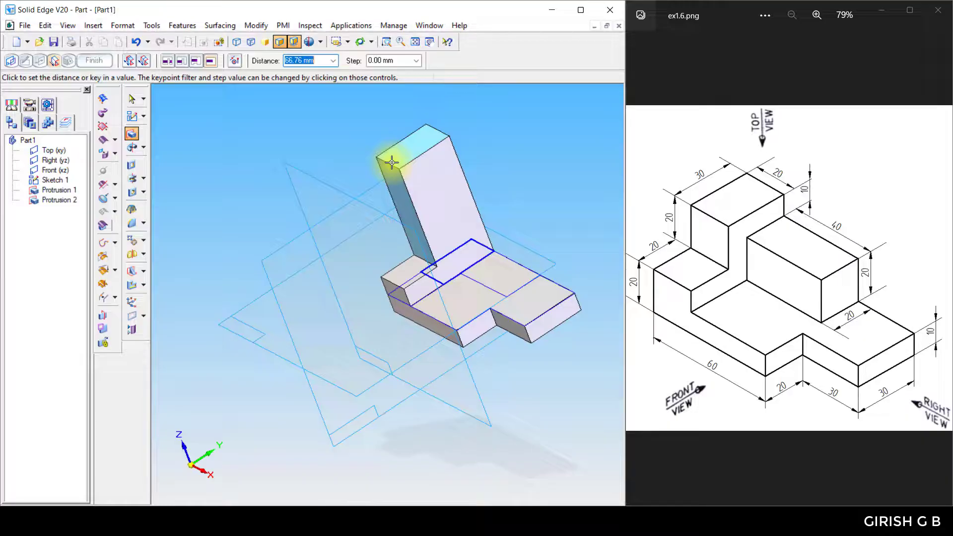
text(30)
key(Return)
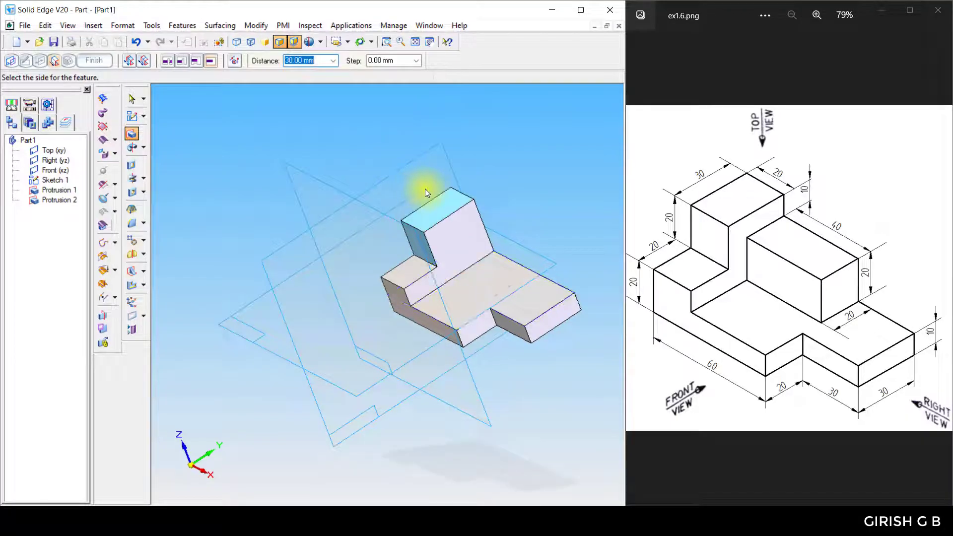
click(425, 188)
click(347, 42)
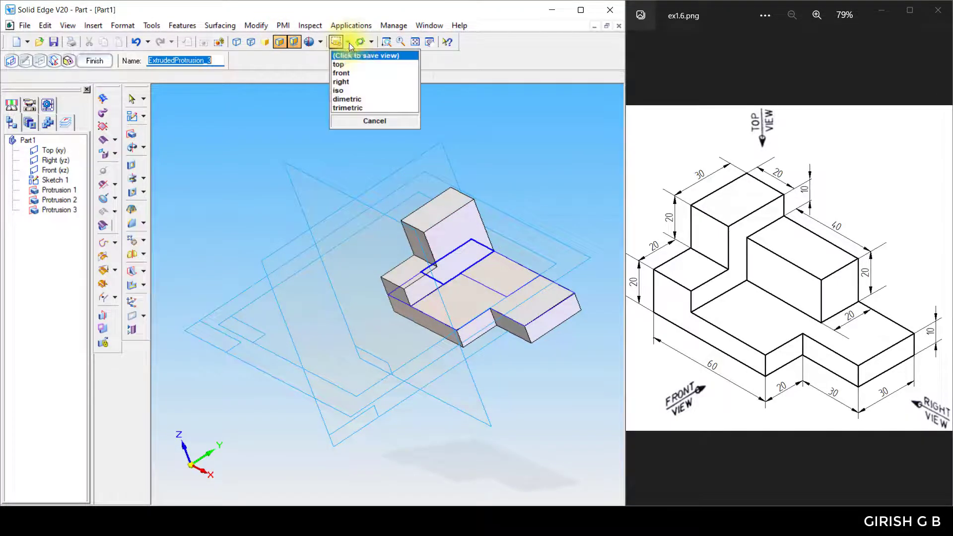
click(352, 101)
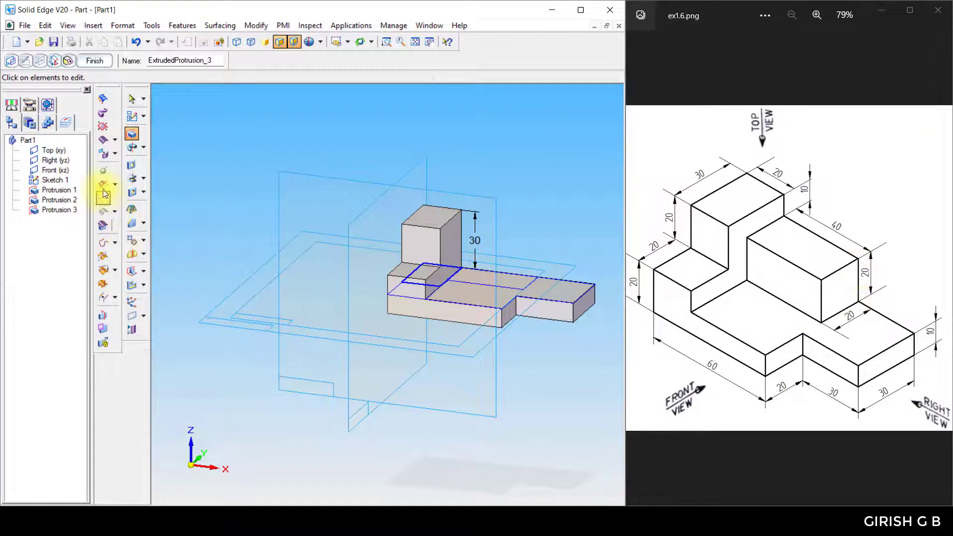
- Extrude the middle rectangle on the top face 20 mm upward as Protrusion 4
click(130, 134)
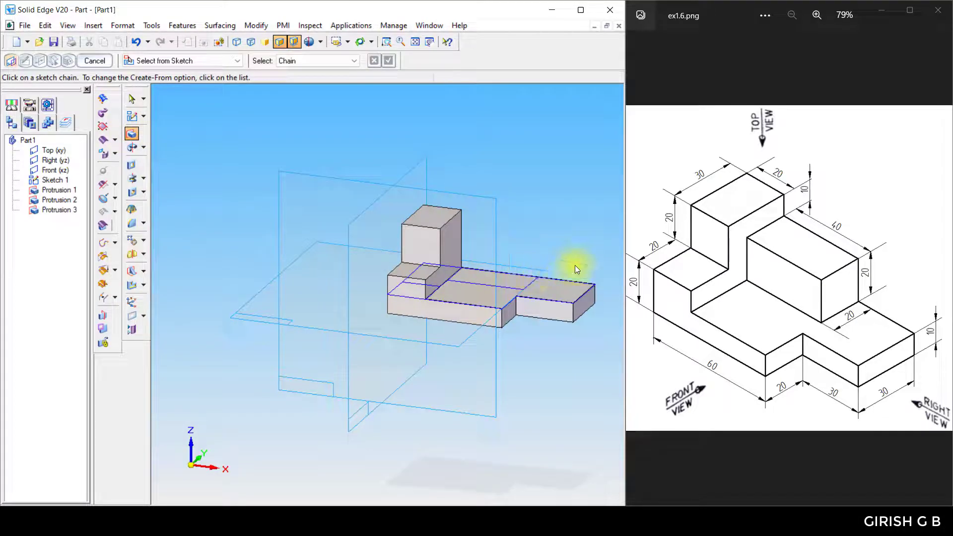
middle_drag(574, 265, 551, 241)
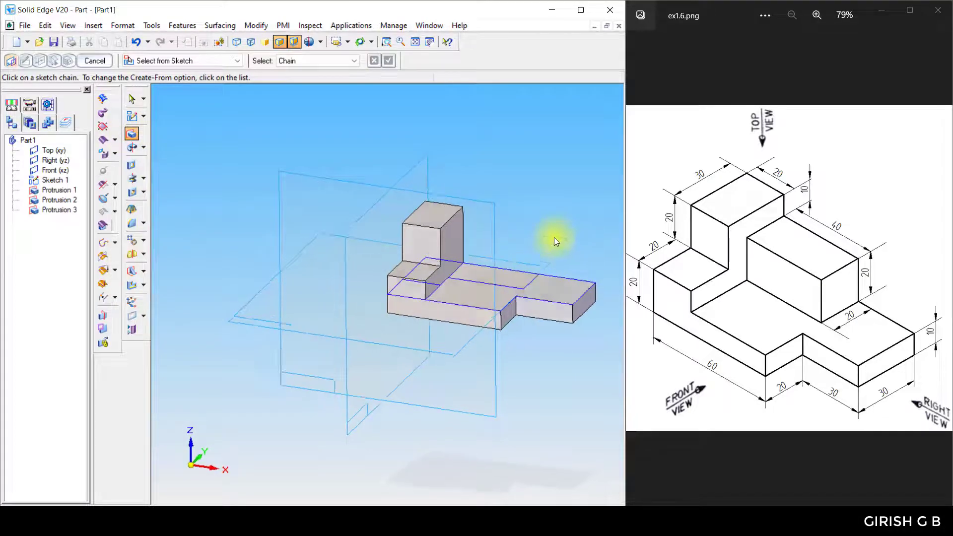
click(518, 270)
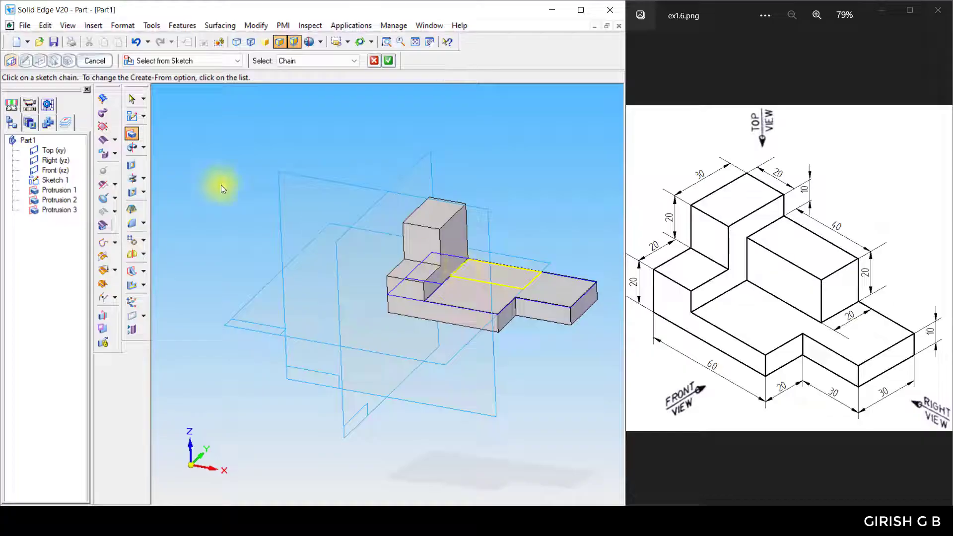
click(387, 63)
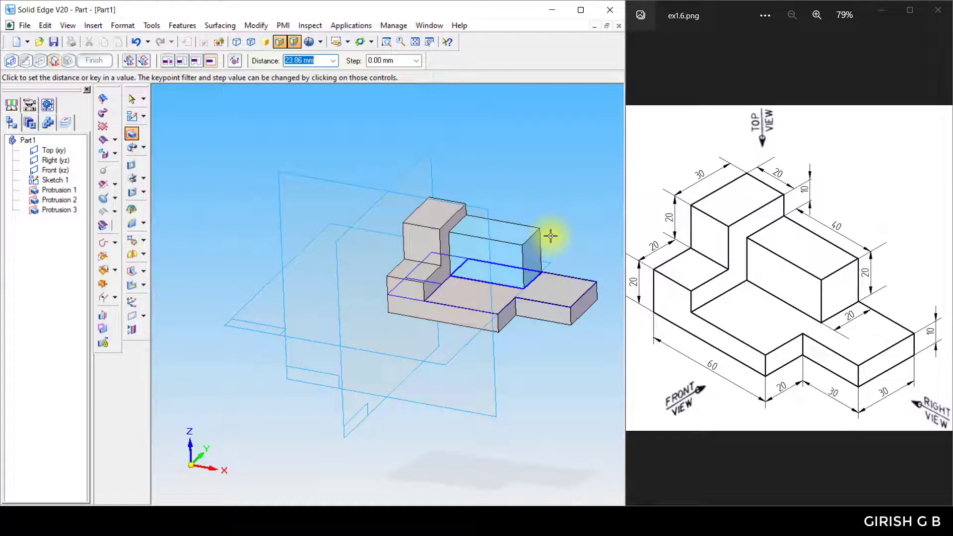
text(20)
key(Return)
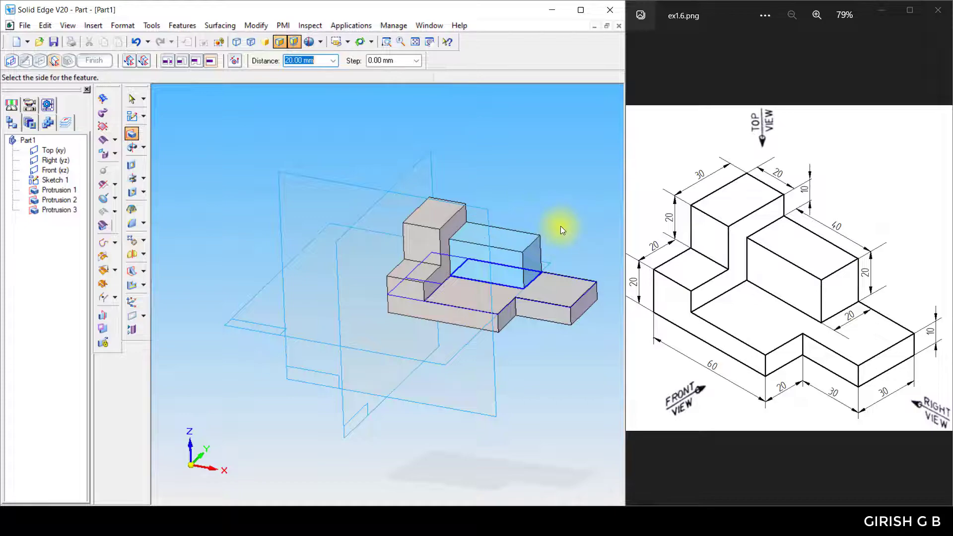
click(560, 225)
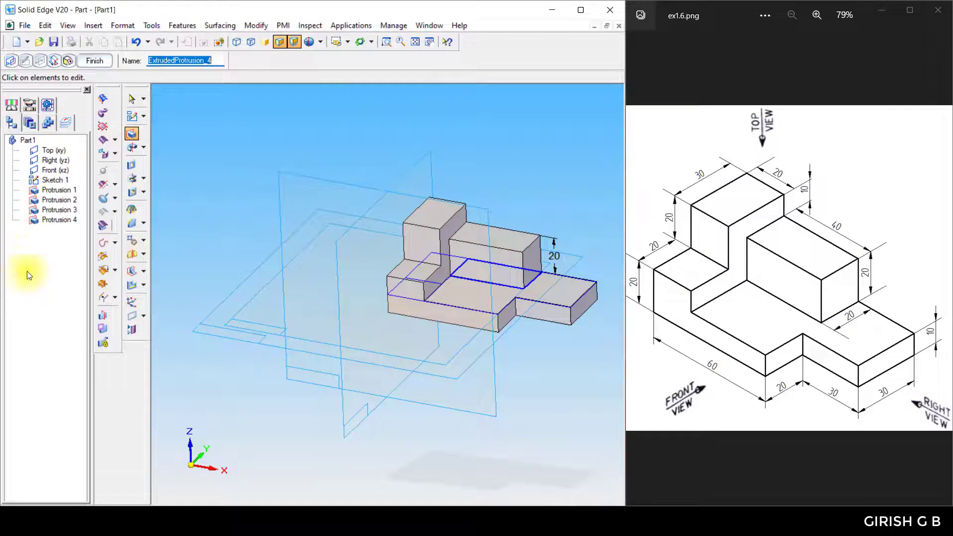
- Hide all sketches and all reference planes from PathFinder
right_click(26, 258)
mouse_move(56, 293)
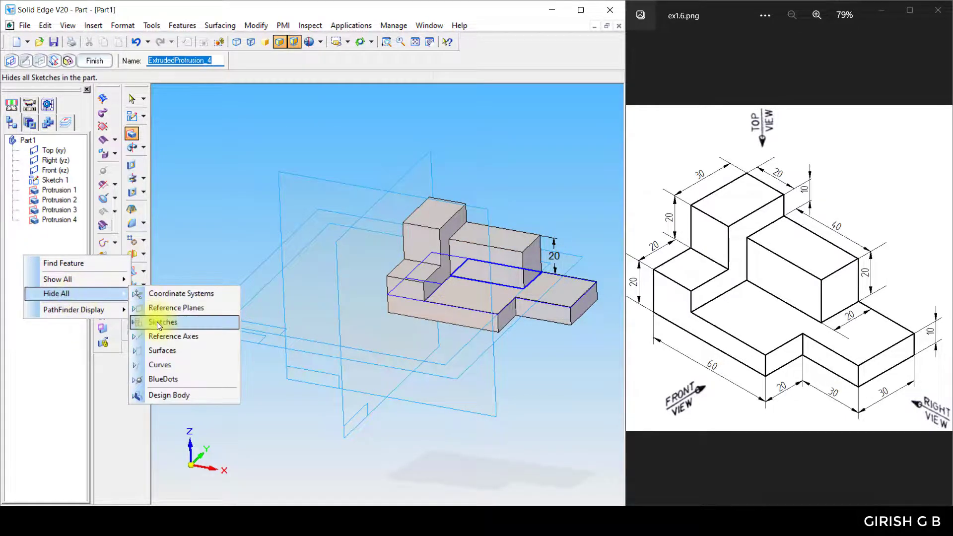
click(157, 321)
right_click(41, 291)
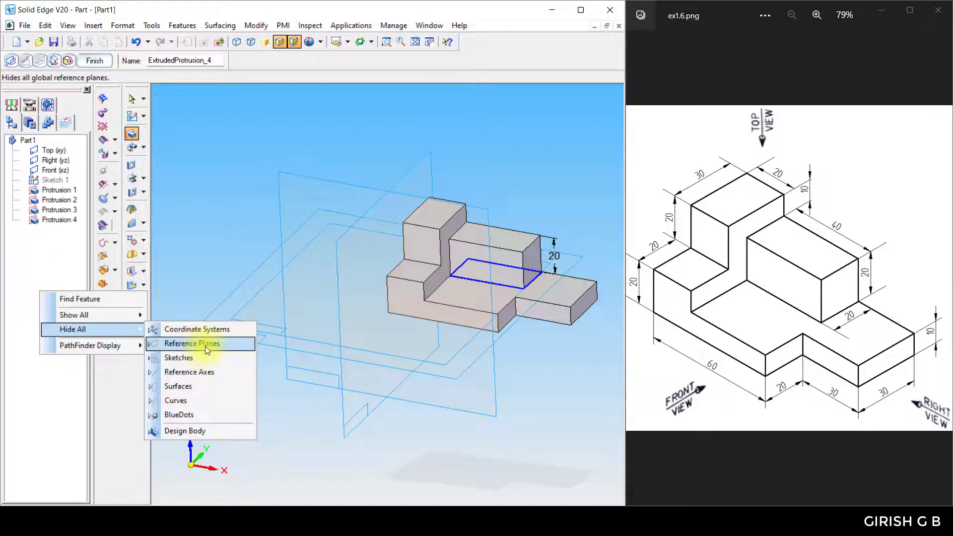
click(205, 344)
middle_drag(223, 350, 487, 384)
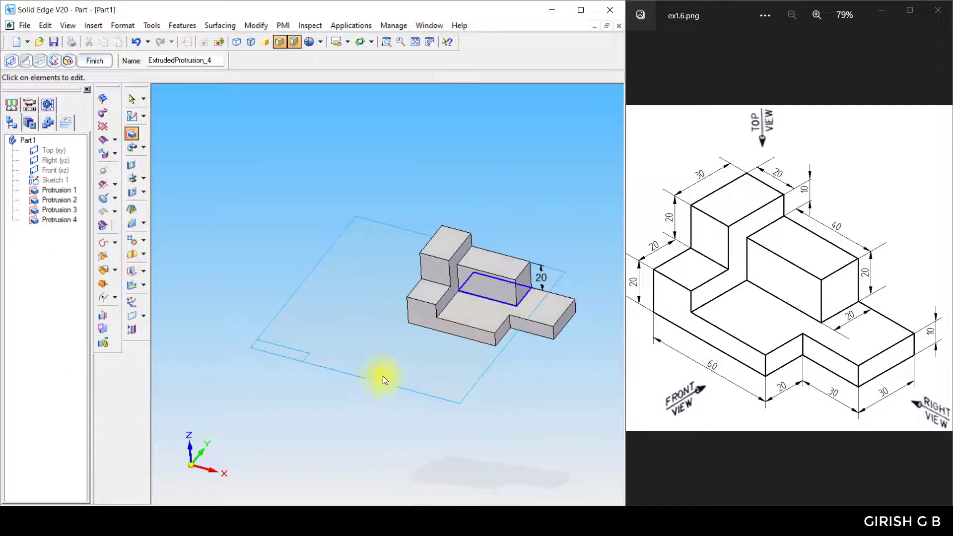
- Finish the last protrusion, return to the iso view and fit the model to the window
click(97, 61)
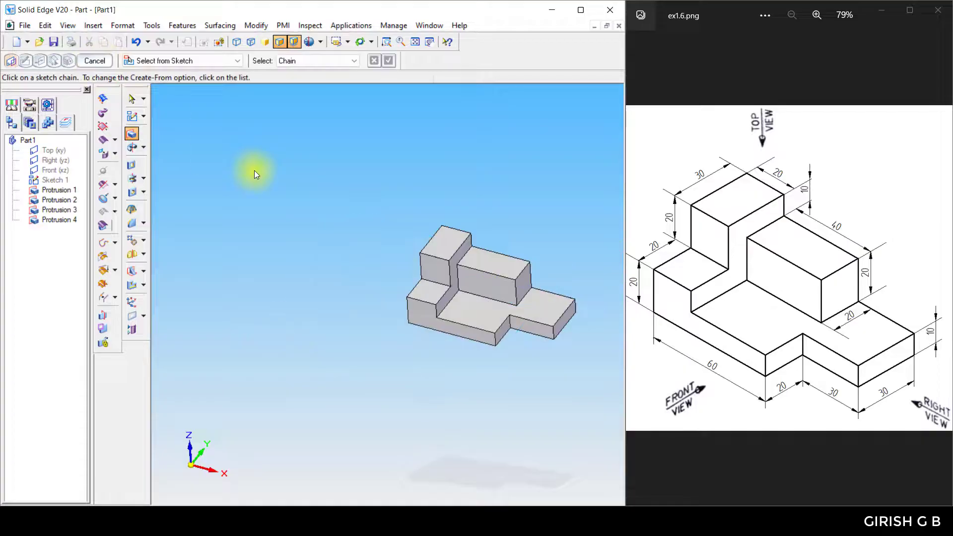
middle_drag(512, 383, 500, 352)
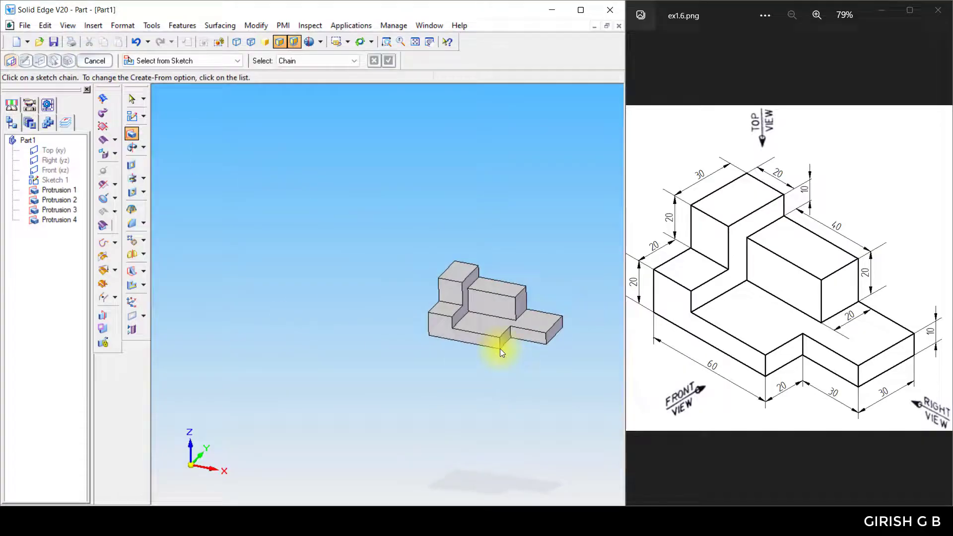
click(345, 38)
click(342, 89)
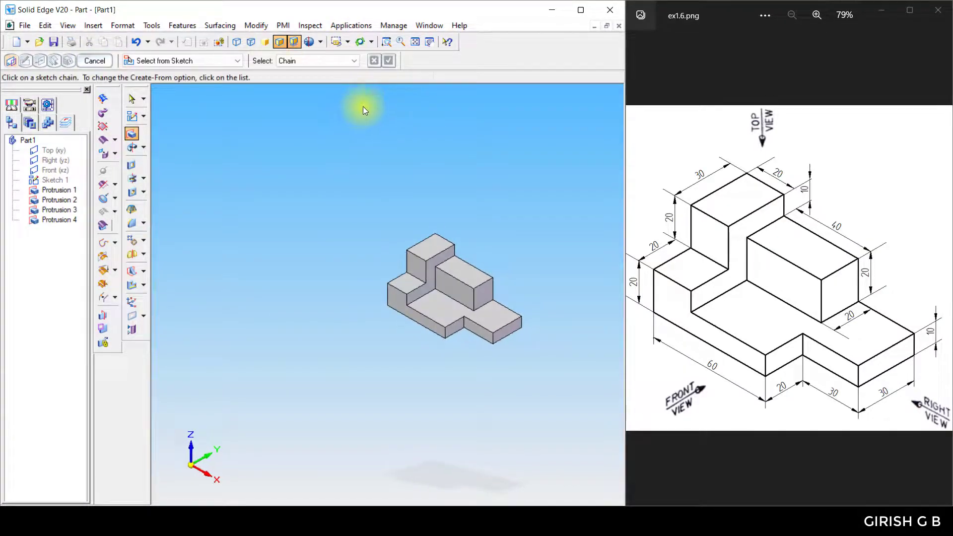
click(417, 42)
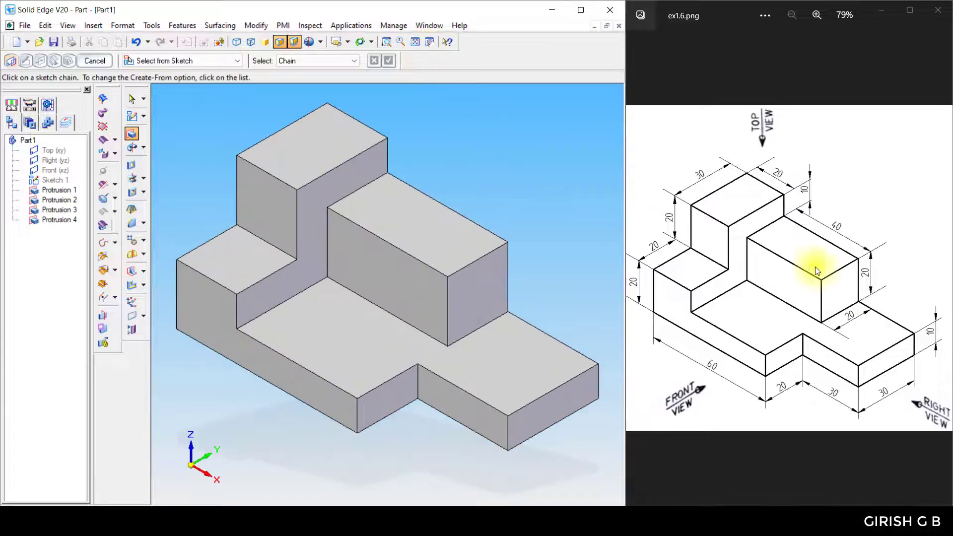